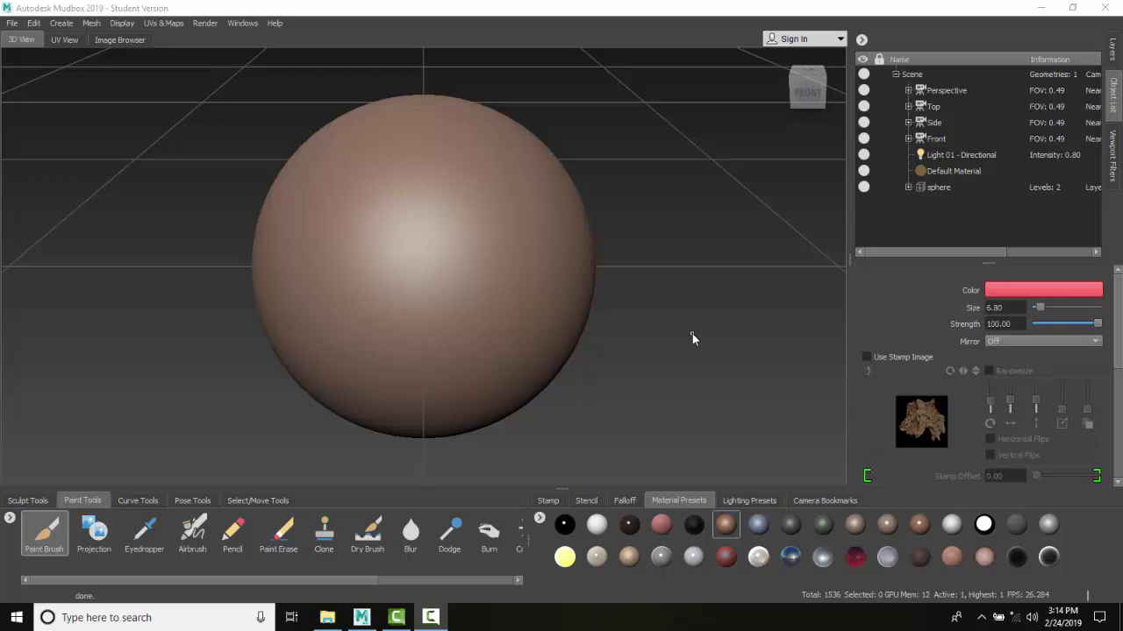
Create a new Mudbox material and rename it Material-Diffuse.
{"action": "left_click", "coordinate": [60, 23]}
{"action": "mouse_move", "coordinate": [81, 96]}
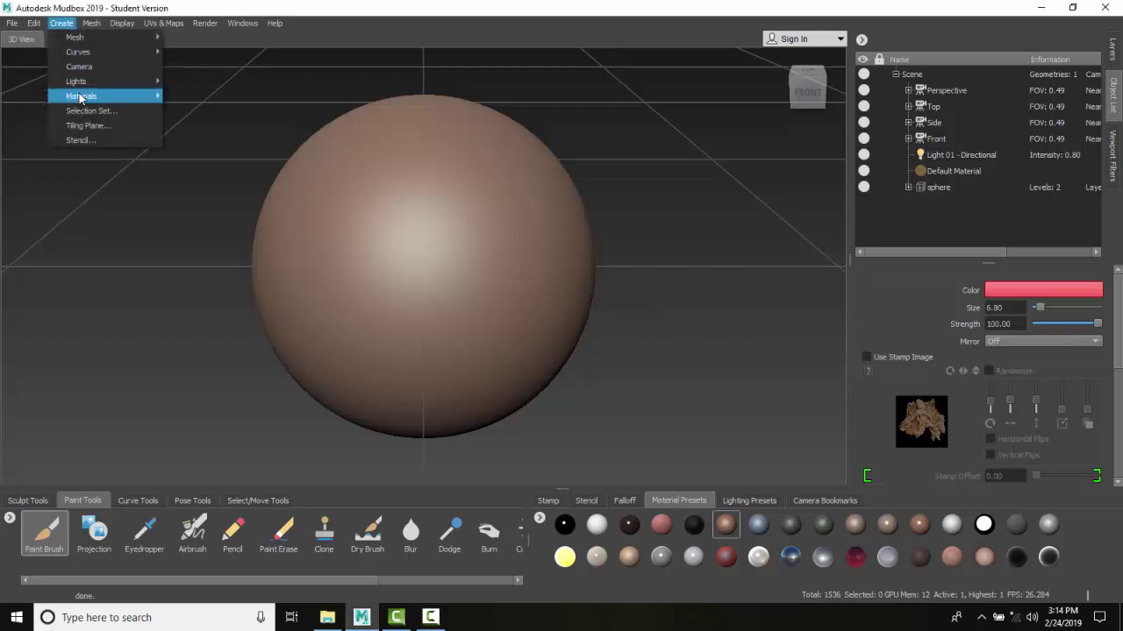
{"action": "left_click", "coordinate": [186, 98]}
{"action": "left_click_drag", "start_coordinate": [540, 224], "coordinate": [493, 220]}
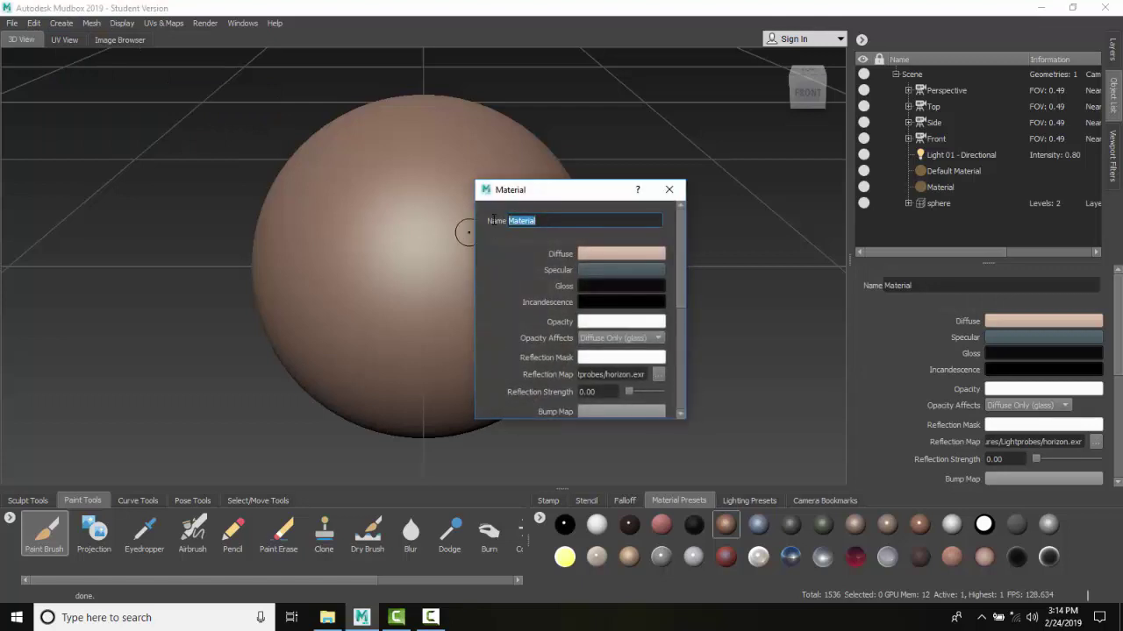
{"action": "left_click", "coordinate": [549, 222]}
{"action": "type", "text": "-Diffuse"}
Set Material-Diffuse's diffuse colour to pure red and close its properties.
{"action": "left_click", "coordinate": [602, 253]}
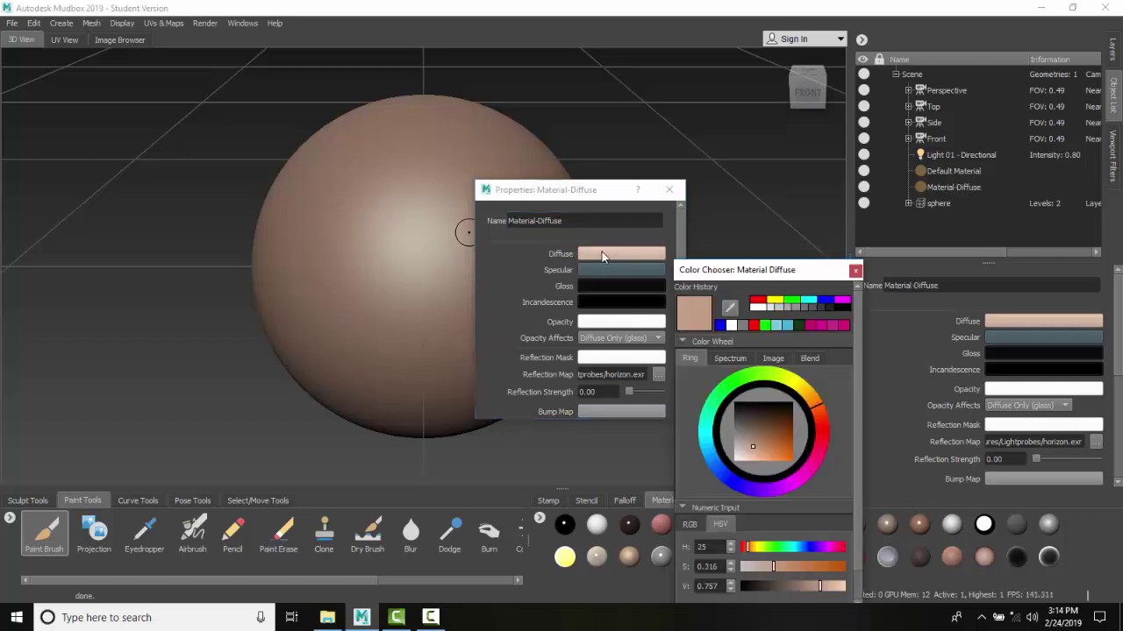
{"action": "left_click", "coordinate": [756, 300]}
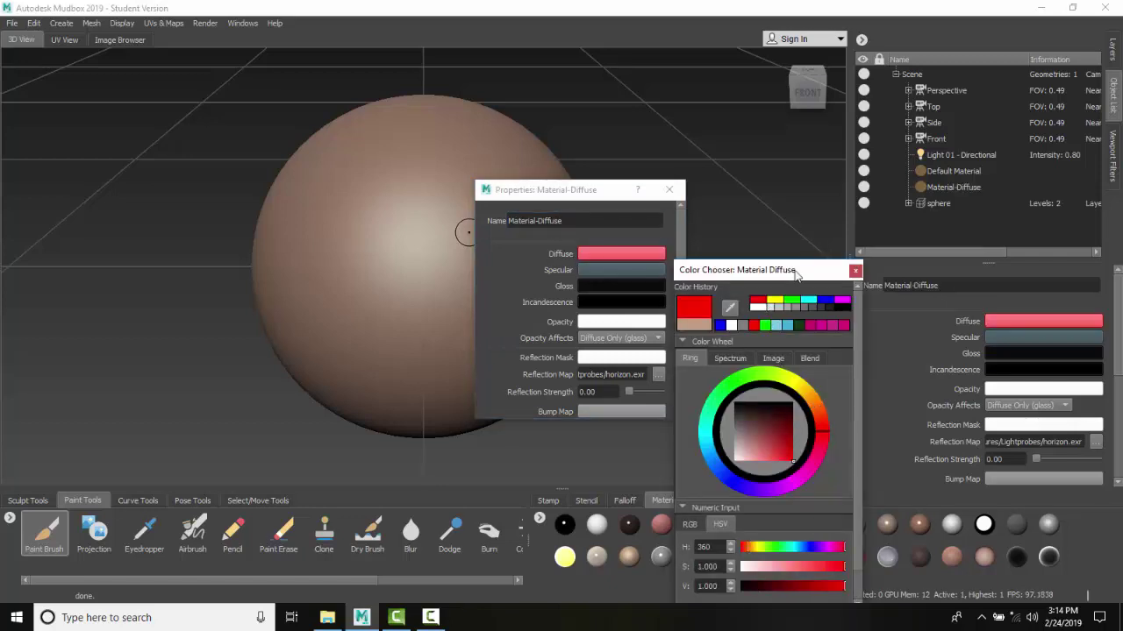
{"action": "left_click_drag", "start_coordinate": [794, 272], "coordinate": [844, 140]}
{"action": "left_click", "coordinate": [828, 489]}
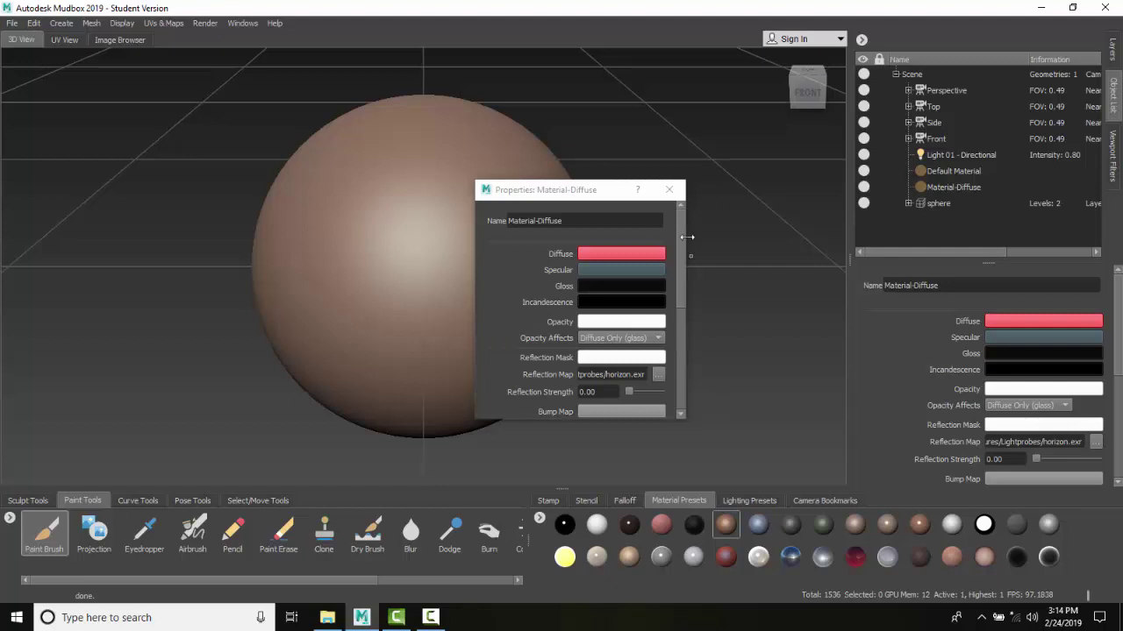
{"action": "left_click", "coordinate": [671, 191]}
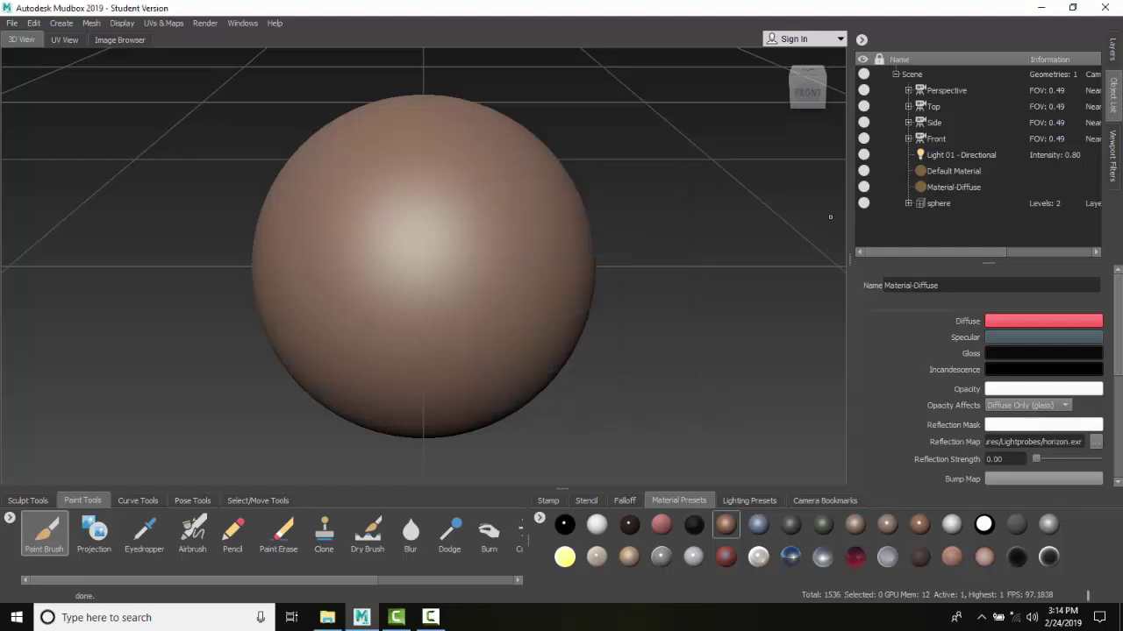
Dismiss the paint layer prompt and assign Material-Diffuse to the sphere so it renders red.
{"action": "left_click", "coordinate": [945, 187]}
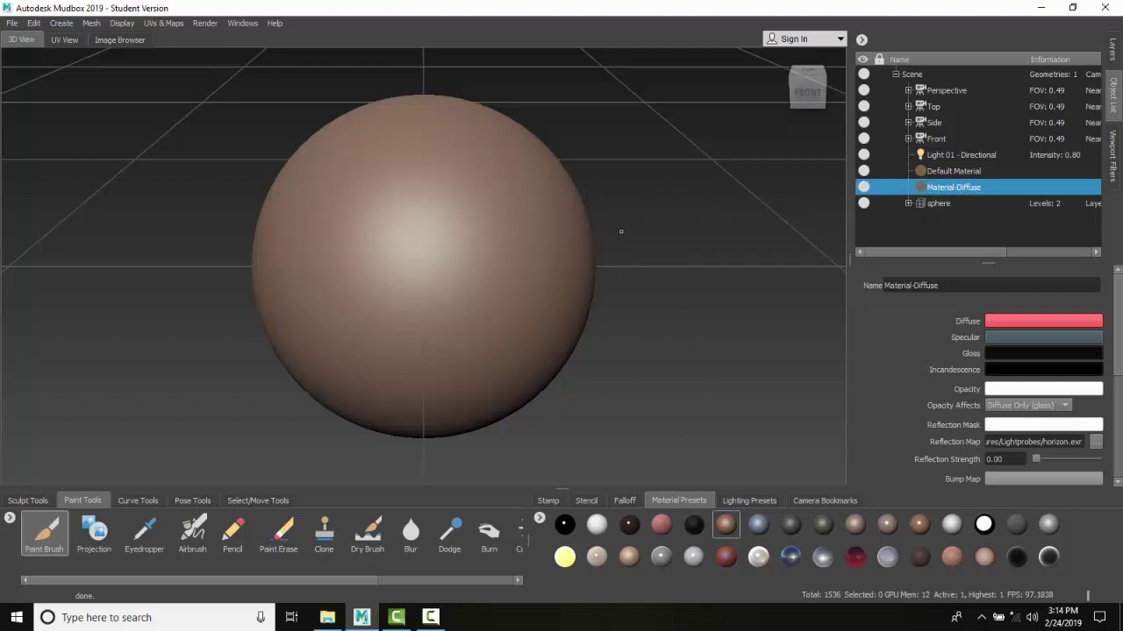
{"action": "left_click", "coordinate": [415, 251]}
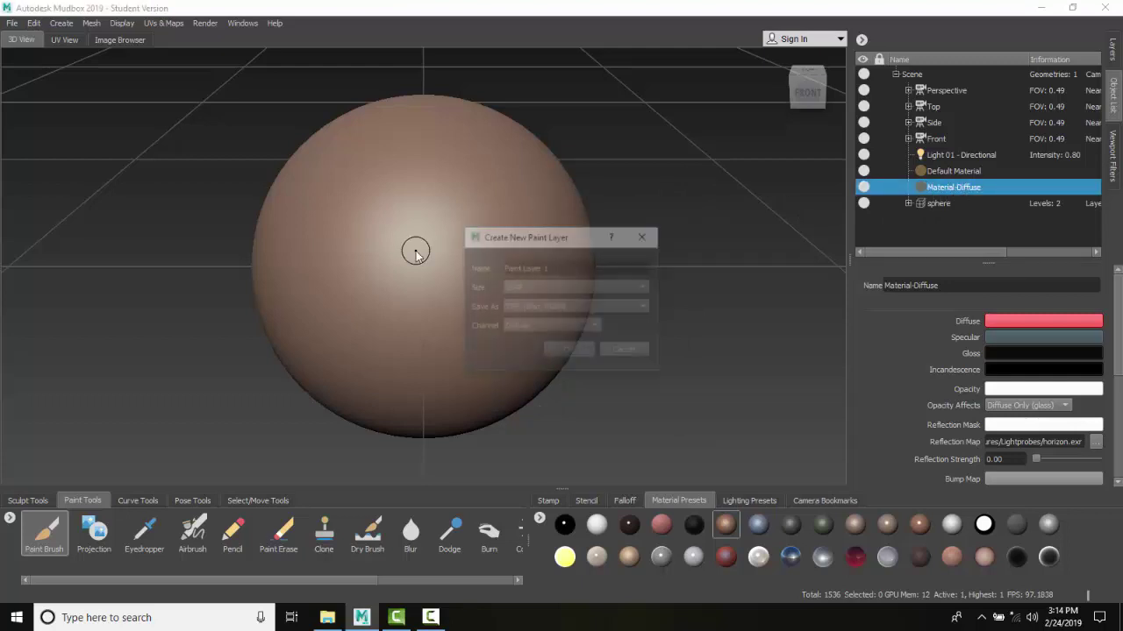
{"action": "left_click", "coordinate": [624, 352]}
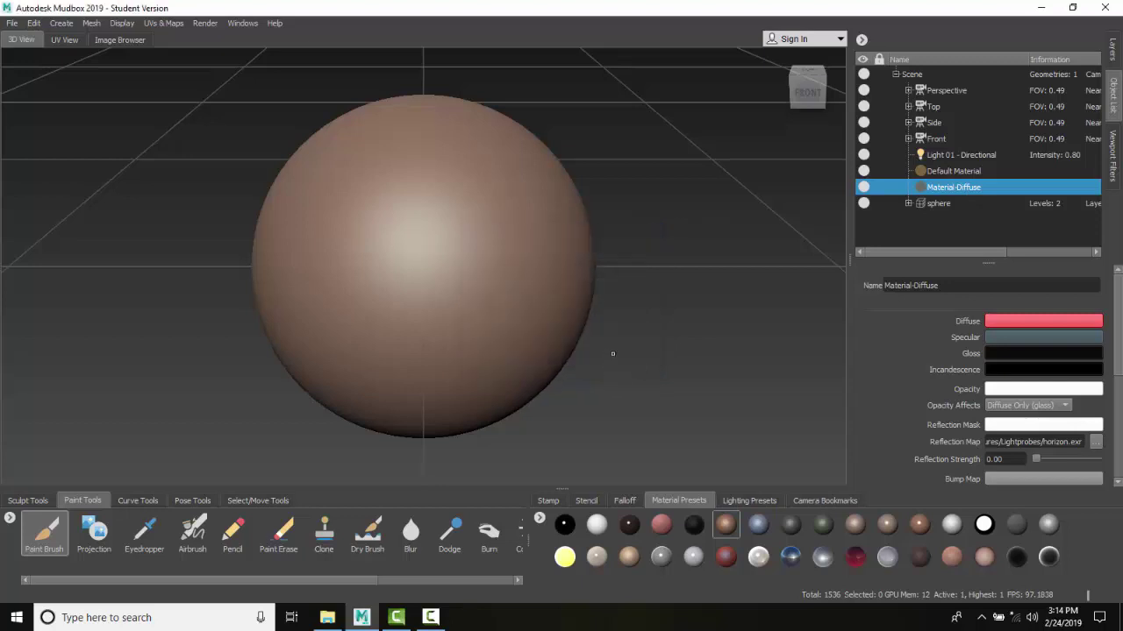
{"action": "right_click", "coordinate": [382, 245]}
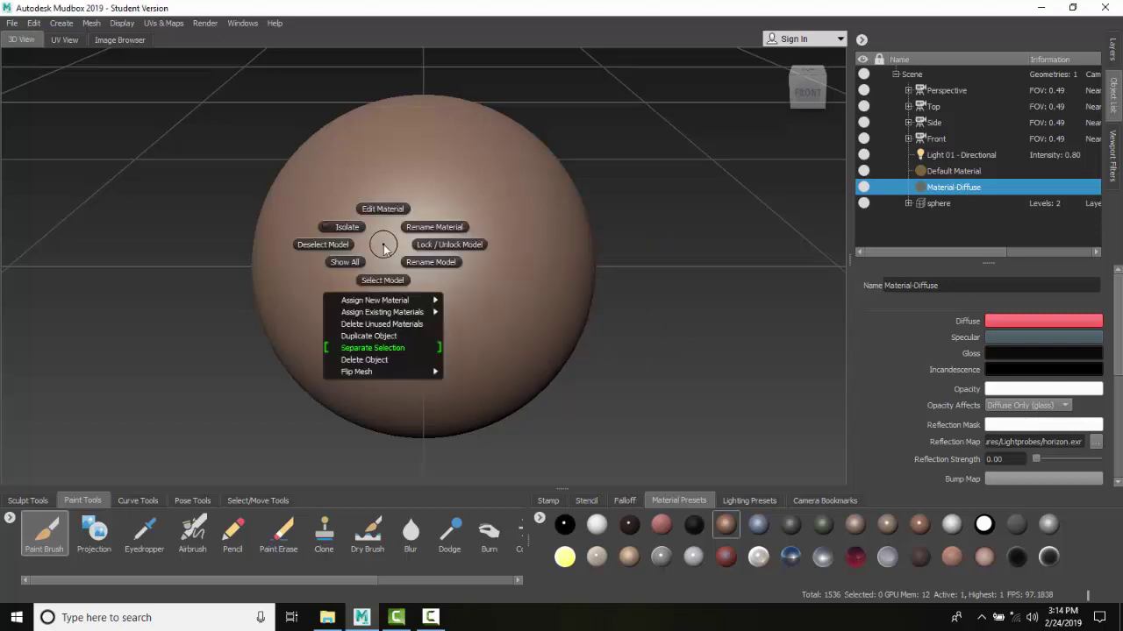
{"action": "mouse_move", "coordinate": [412, 314]}
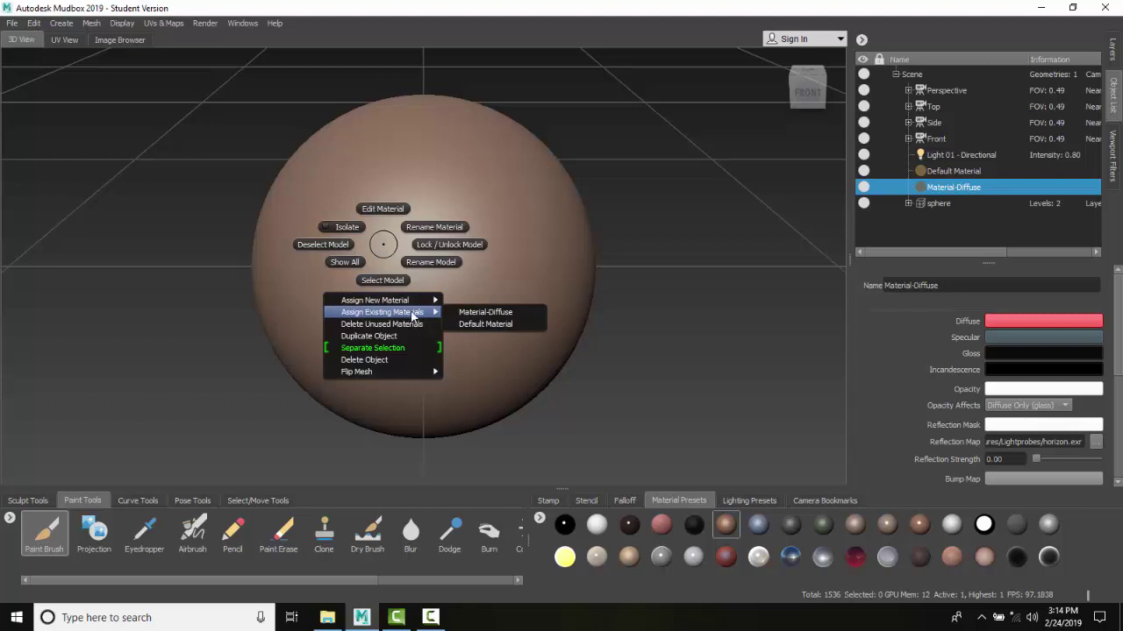
{"action": "left_click", "coordinate": [476, 314]}
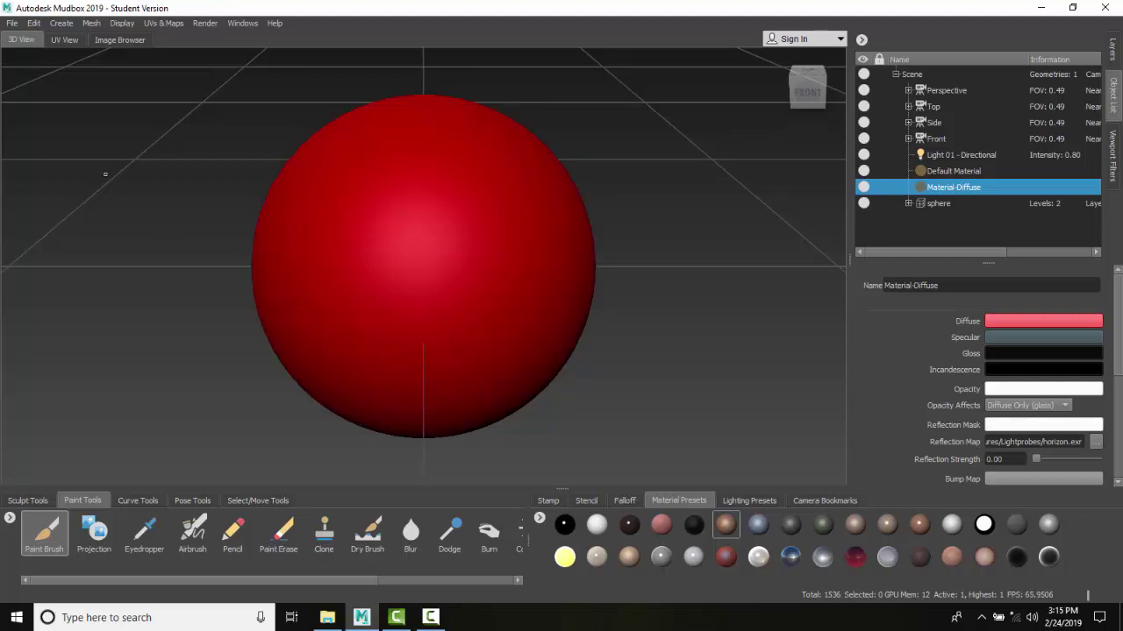
Create another Mudbox material and rename it Material-Specular.
{"action": "left_click", "coordinate": [60, 24]}
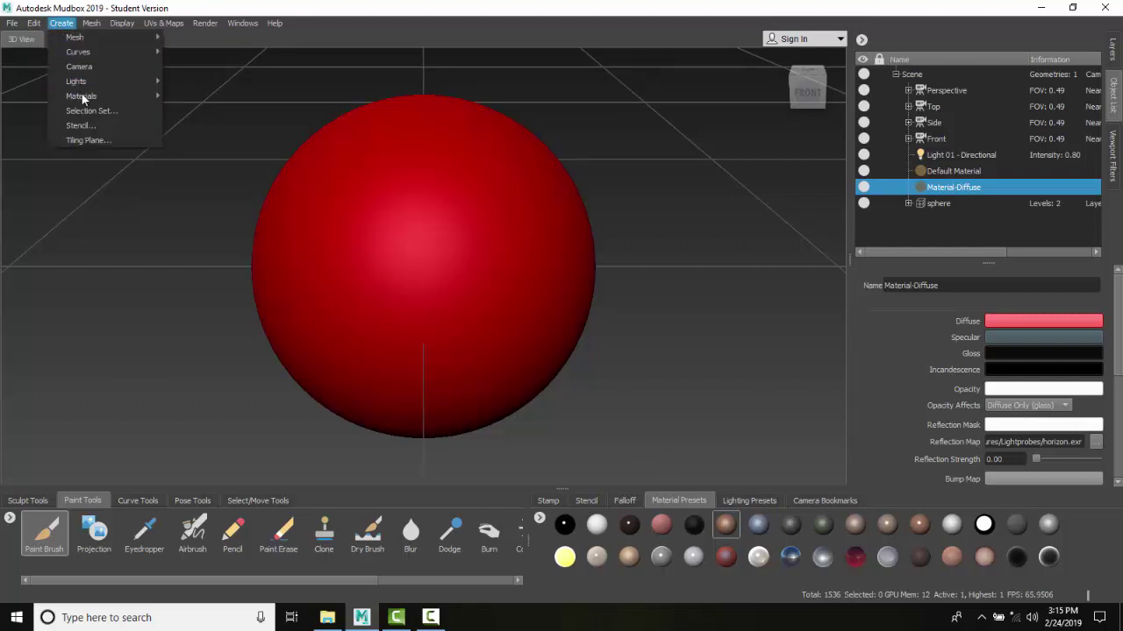
{"action": "mouse_move", "coordinate": [84, 97]}
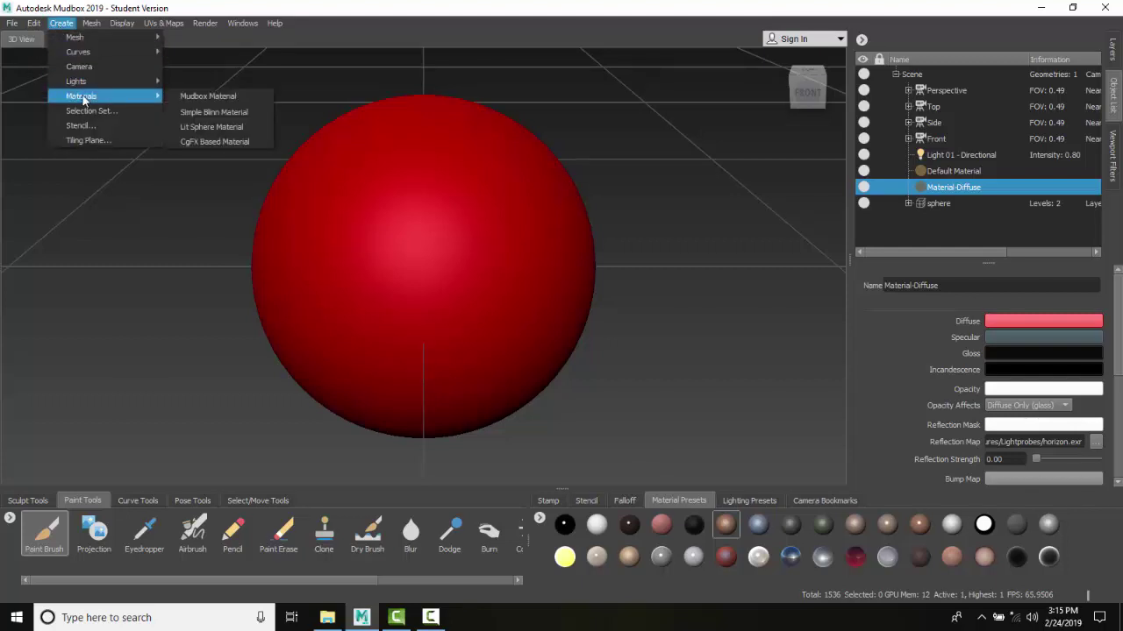
{"action": "left_click", "coordinate": [200, 98]}
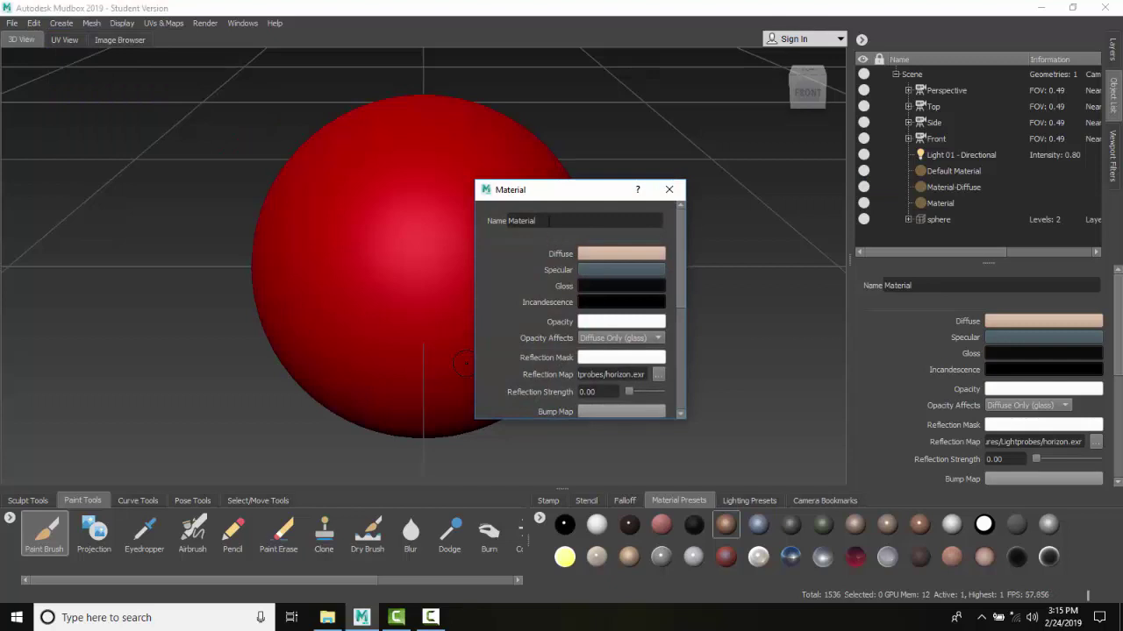
{"action": "left_click", "coordinate": [548, 221]}
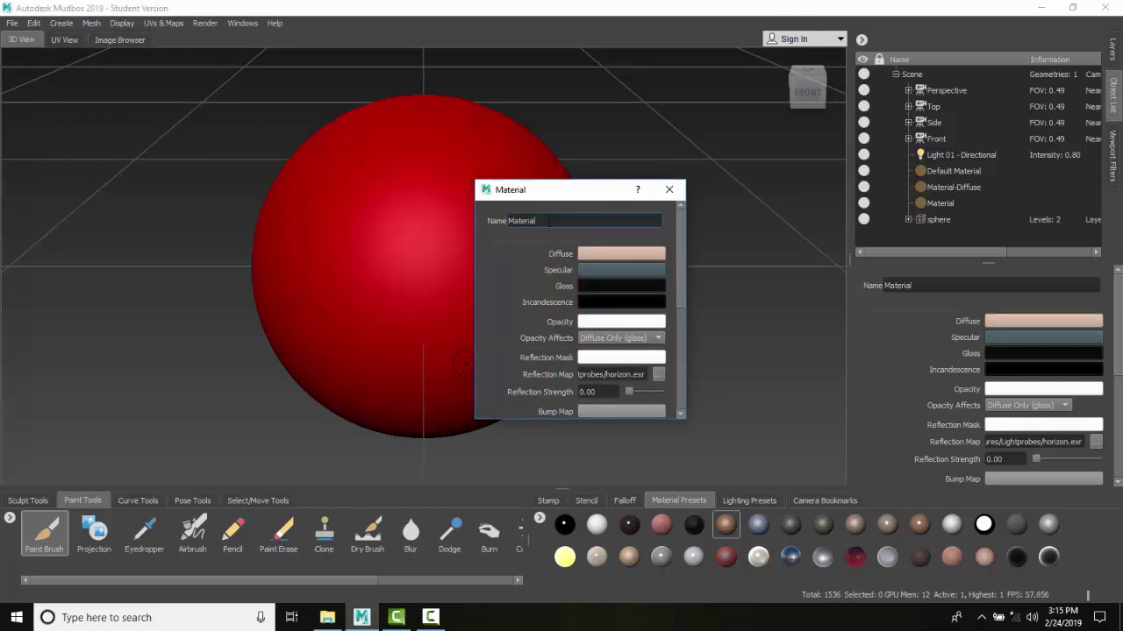
{"action": "type", "text": "-Specular"}
Set Material-Specular's specular colour to pure green.
{"action": "left_click", "coordinate": [633, 269]}
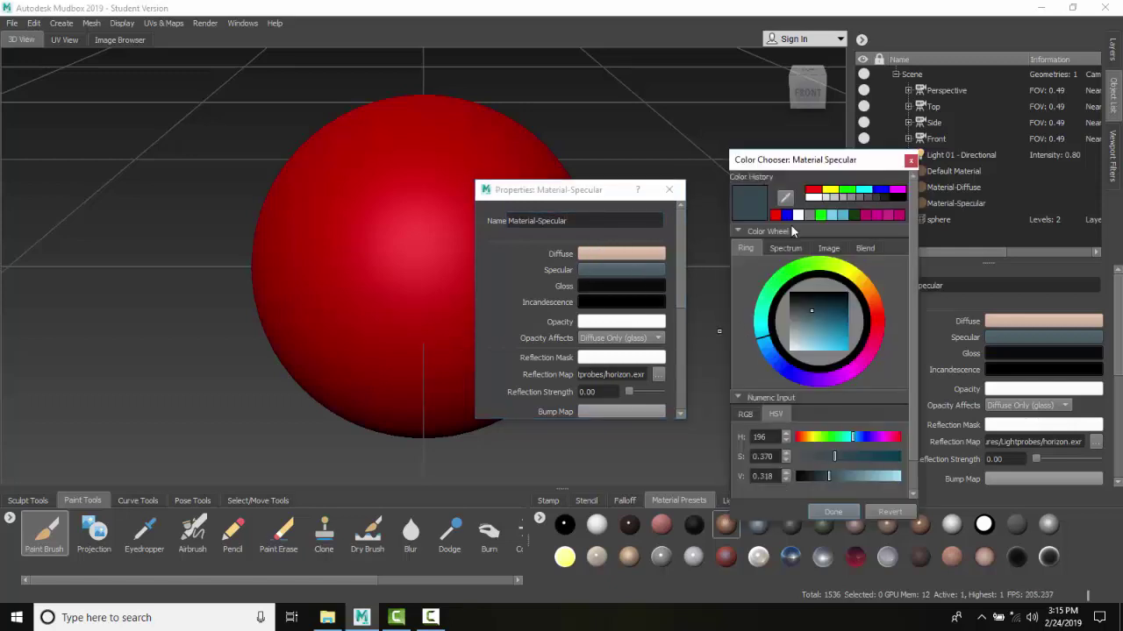
{"action": "left_click", "coordinate": [849, 191]}
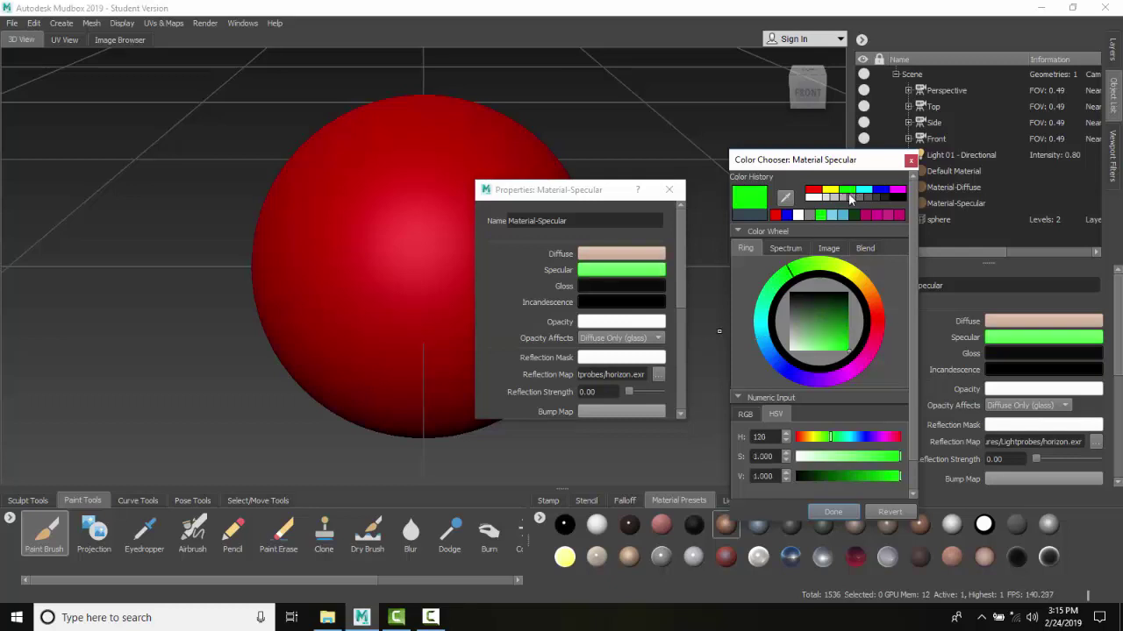
{"action": "left_click", "coordinate": [832, 511]}
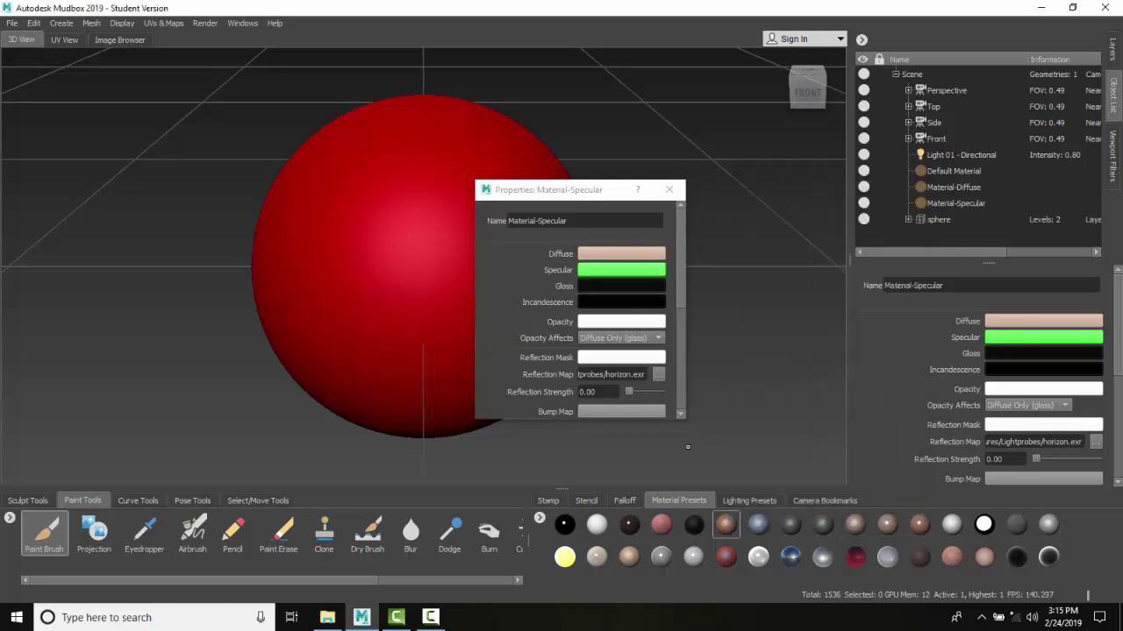
Assign Material-Specular to the sphere, giving it a green highlight.
{"action": "left_click", "coordinate": [668, 189]}
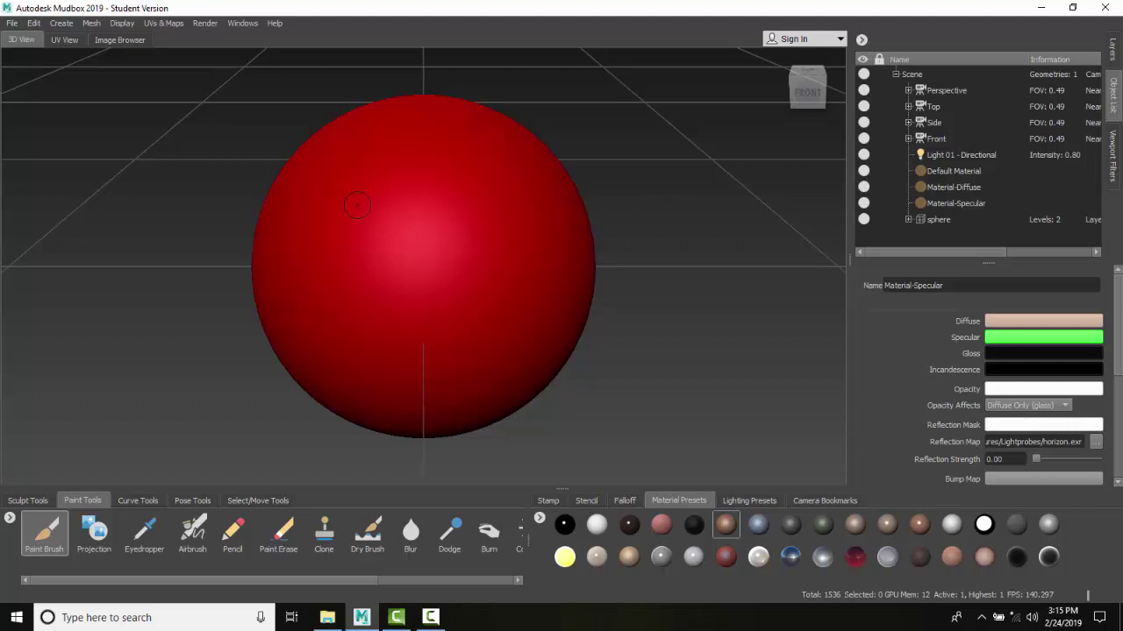
{"action": "right_click", "coordinate": [398, 213]}
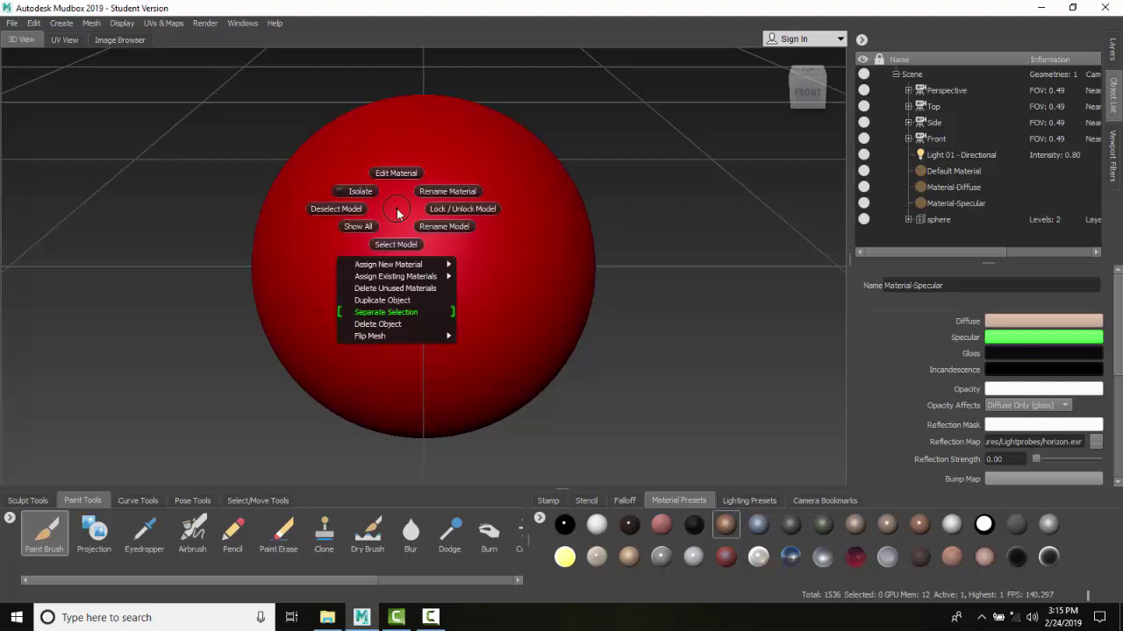
{"action": "mouse_move", "coordinate": [419, 277]}
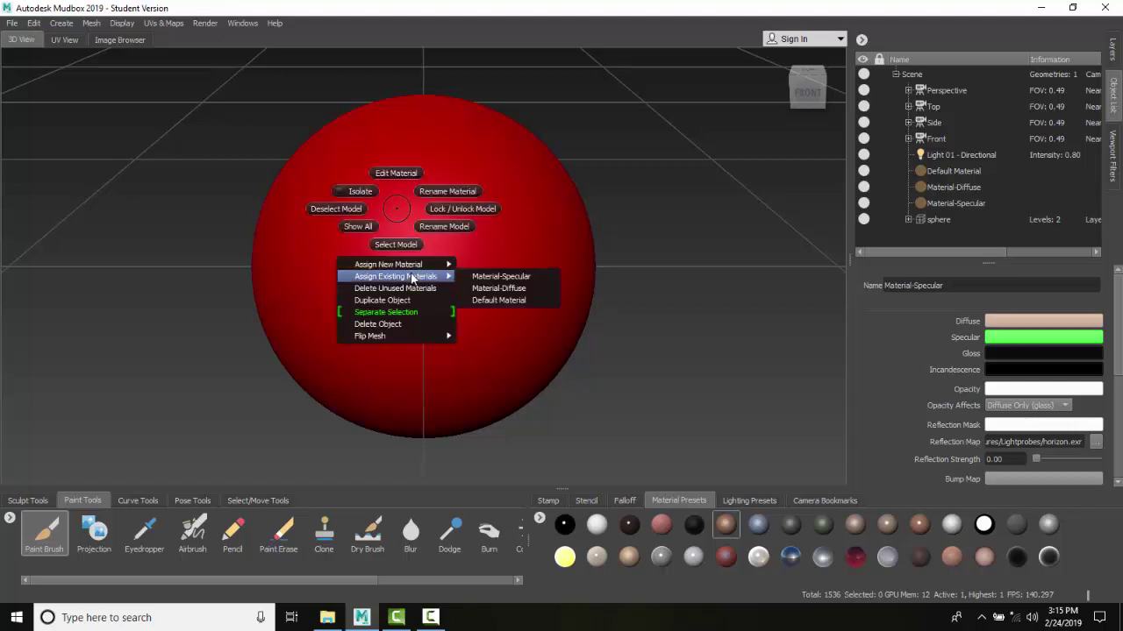
{"action": "left_click", "coordinate": [491, 277]}
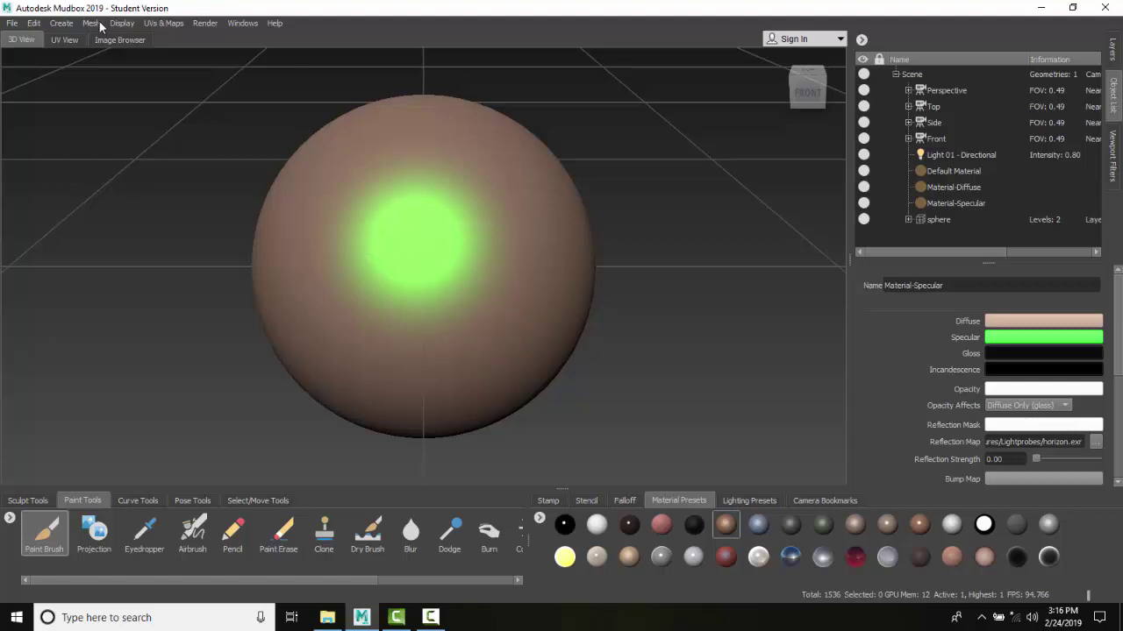
Create a third new Mudbox material.
{"action": "left_click", "coordinate": [63, 24]}
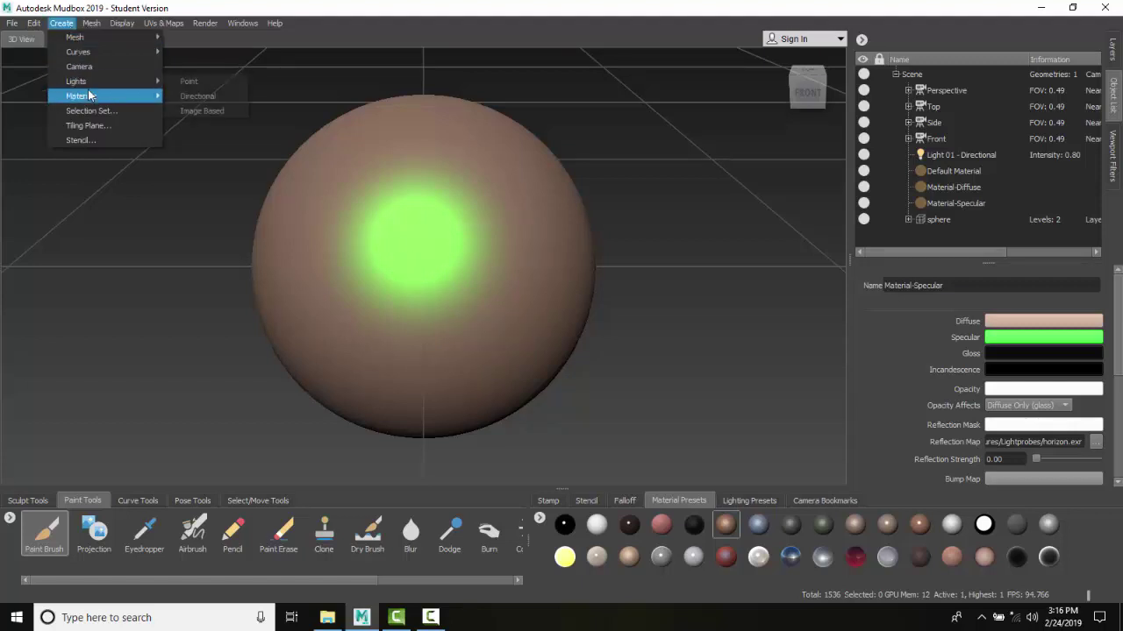
{"action": "mouse_move", "coordinate": [91, 98]}
{"action": "left_click", "coordinate": [198, 97]}
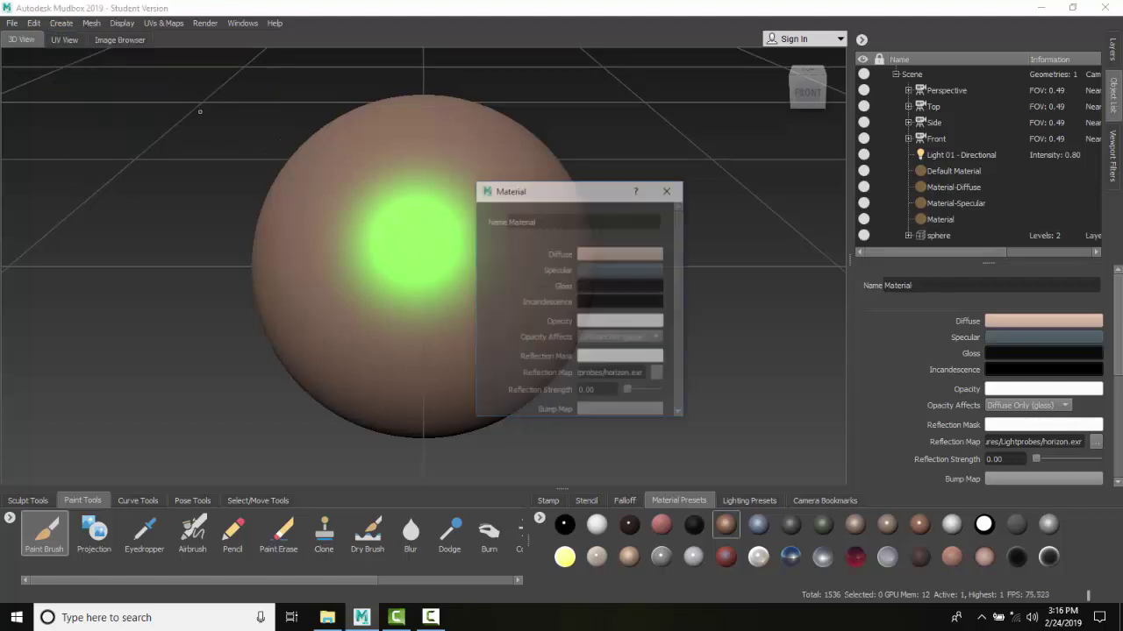
Append '-Gloss' to the new material's name to make it Material-Gloss.
{"action": "left_click", "coordinate": [561, 221]}
{"action": "type", "text": "-"}
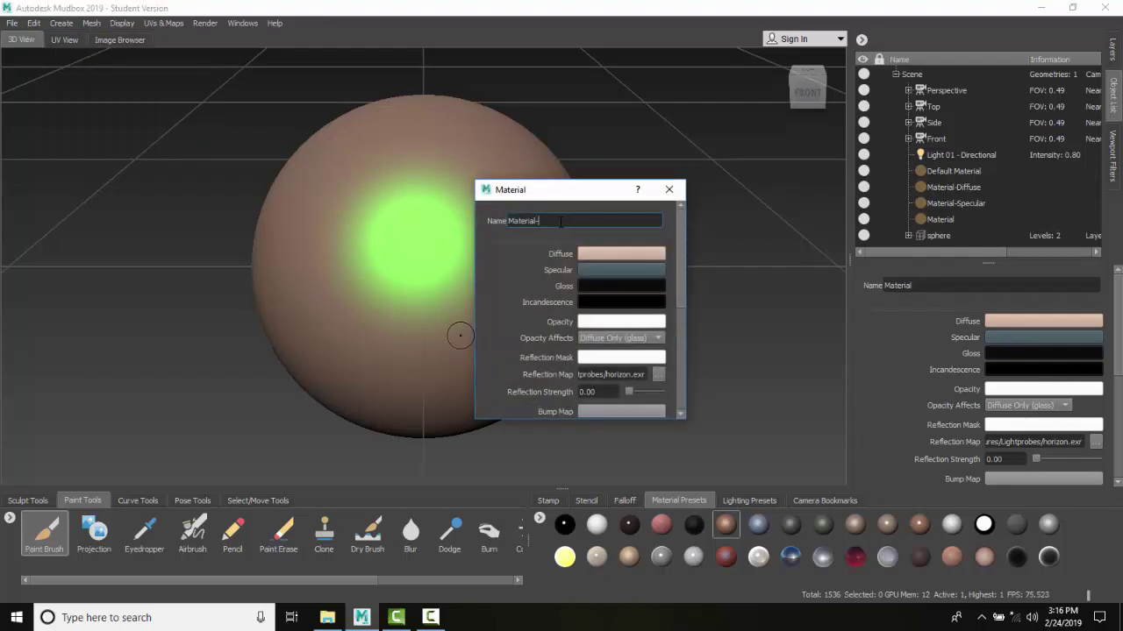
{"action": "type", "text": "Gloss"}
Change Material-Gloss's Gloss colour from near black to pure white.
{"action": "left_click", "coordinate": [640, 286]}
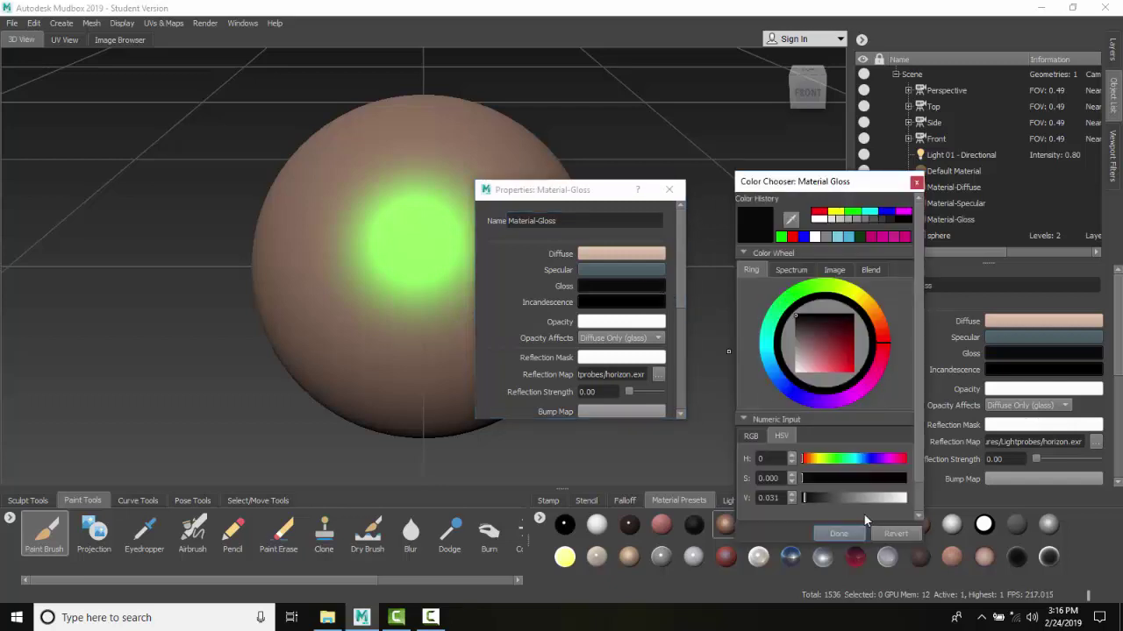
{"action": "left_click", "coordinate": [752, 436]}
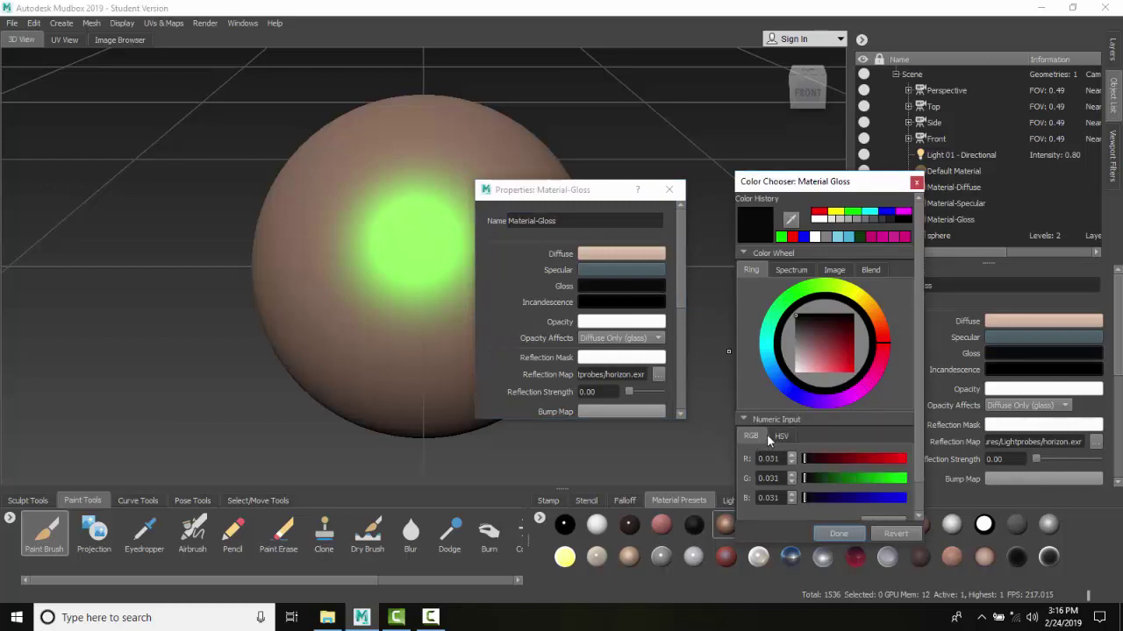
{"action": "left_click", "coordinate": [780, 436]}
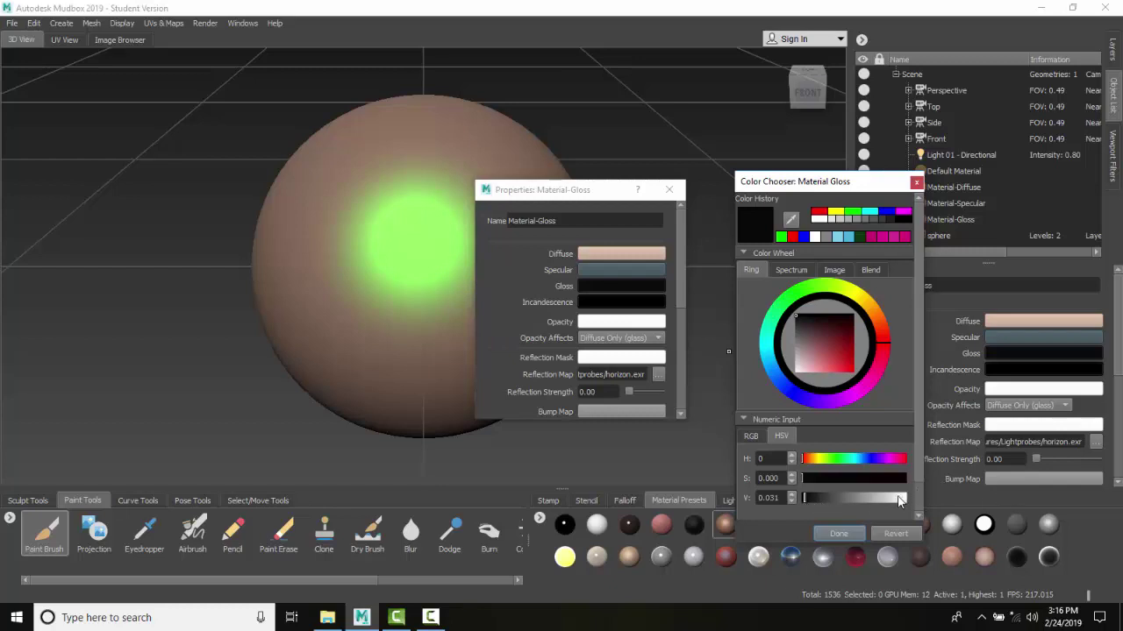
{"action": "left_click_drag", "start_coordinate": [899, 500], "coordinate": [804, 501]}
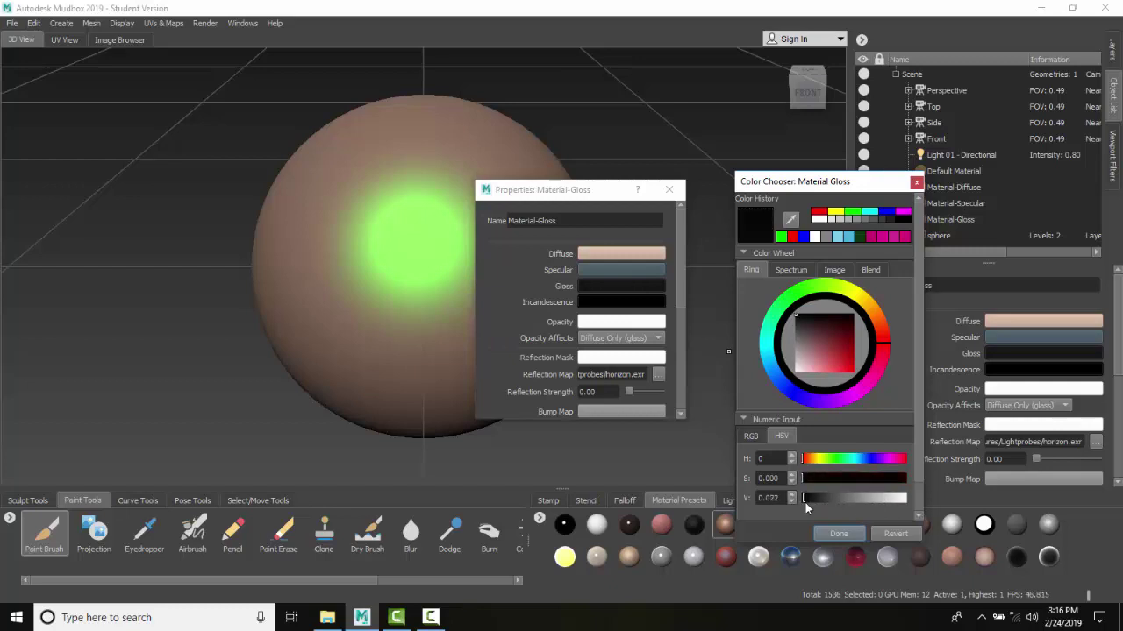
{"action": "left_click", "coordinate": [821, 221]}
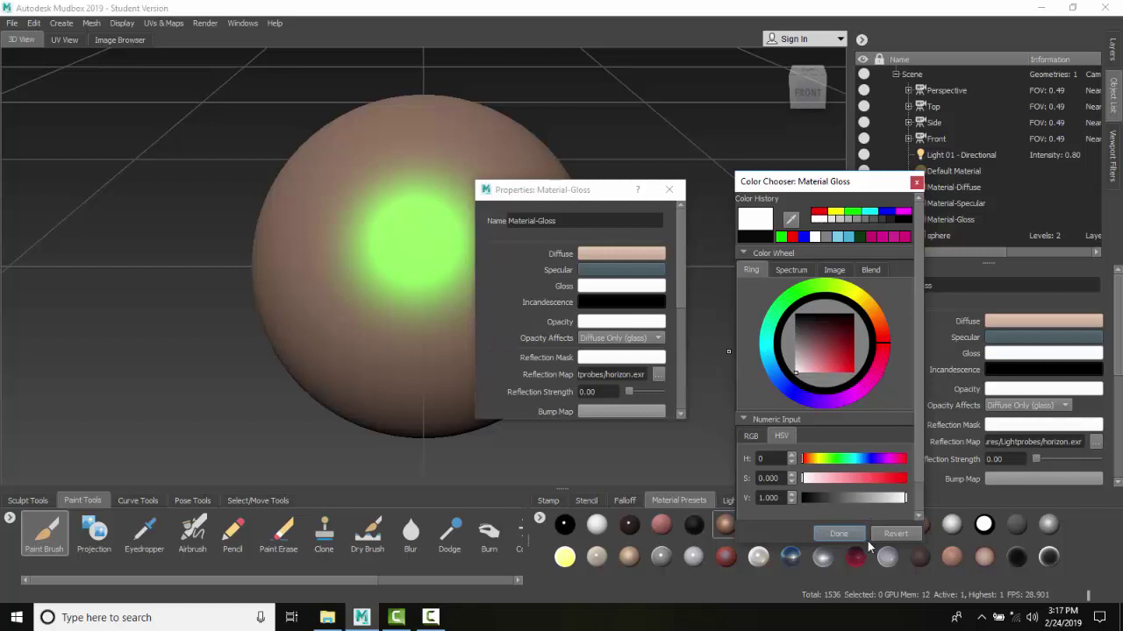
{"action": "left_click", "coordinate": [839, 534]}
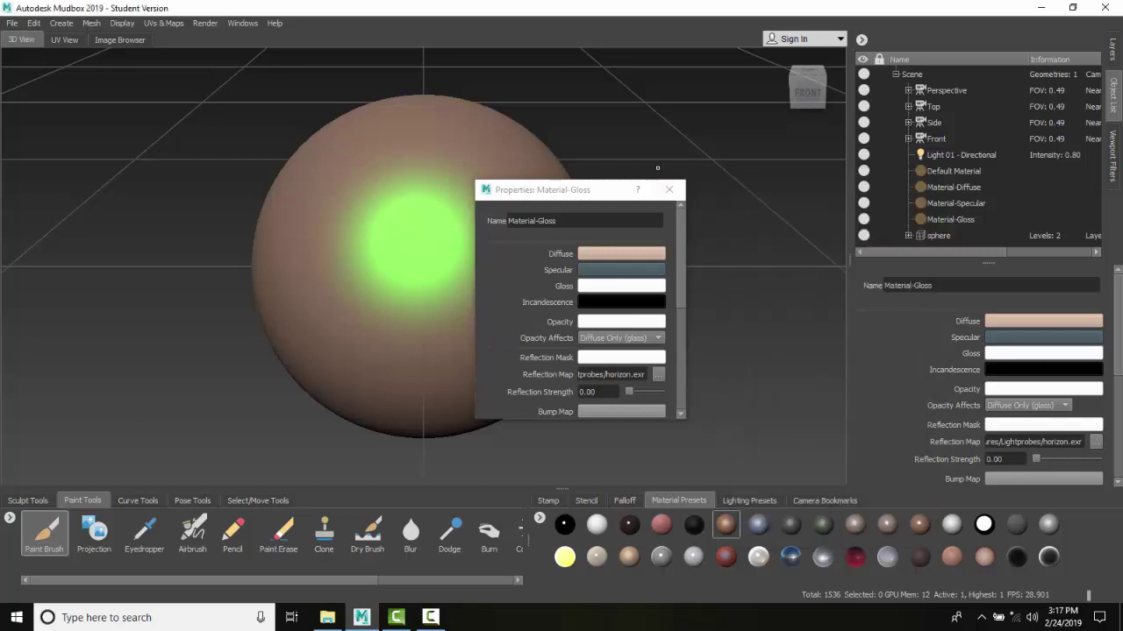
Apply Material-Gloss to the sphere, leaving a small sharp white highlight.
{"action": "left_click", "coordinate": [669, 190]}
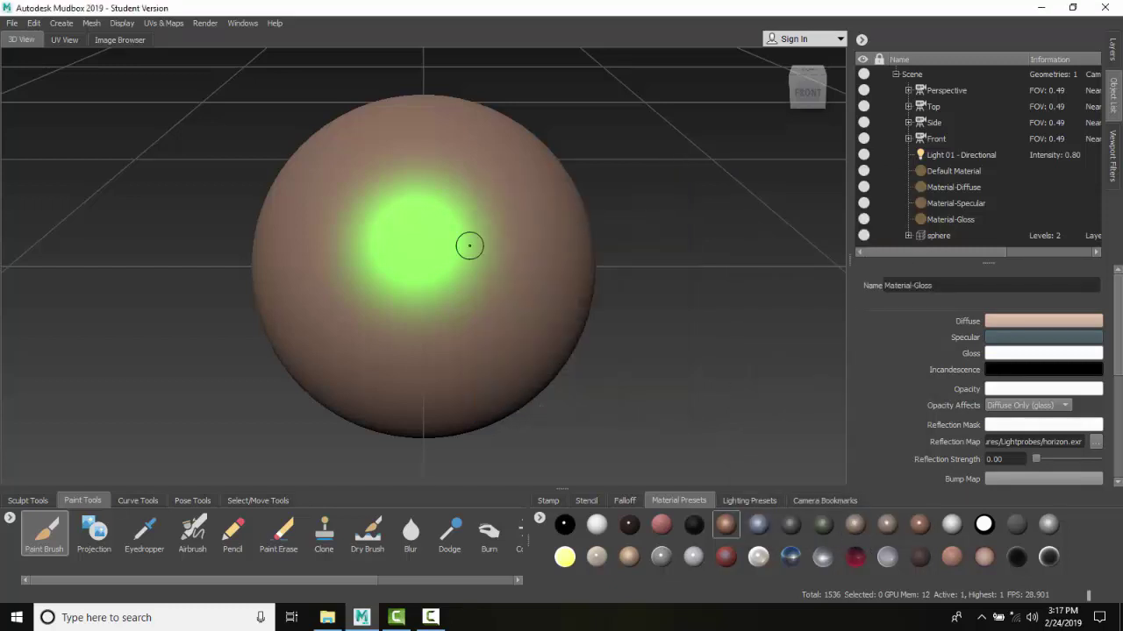
{"action": "right_click", "coordinate": [426, 247]}
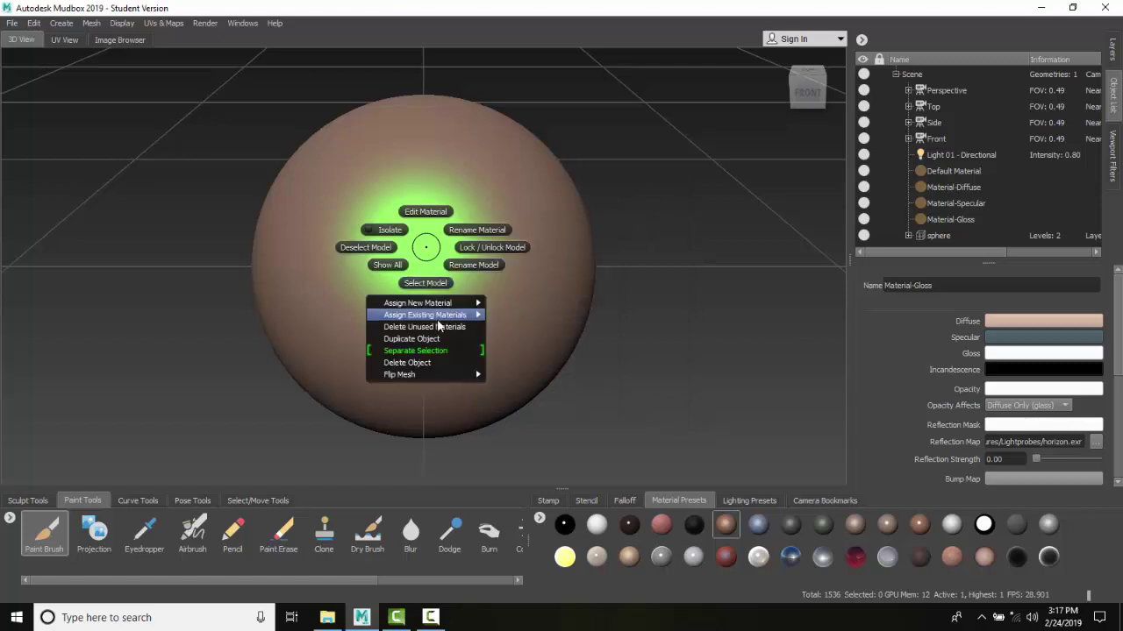
{"action": "mouse_move", "coordinate": [438, 318]}
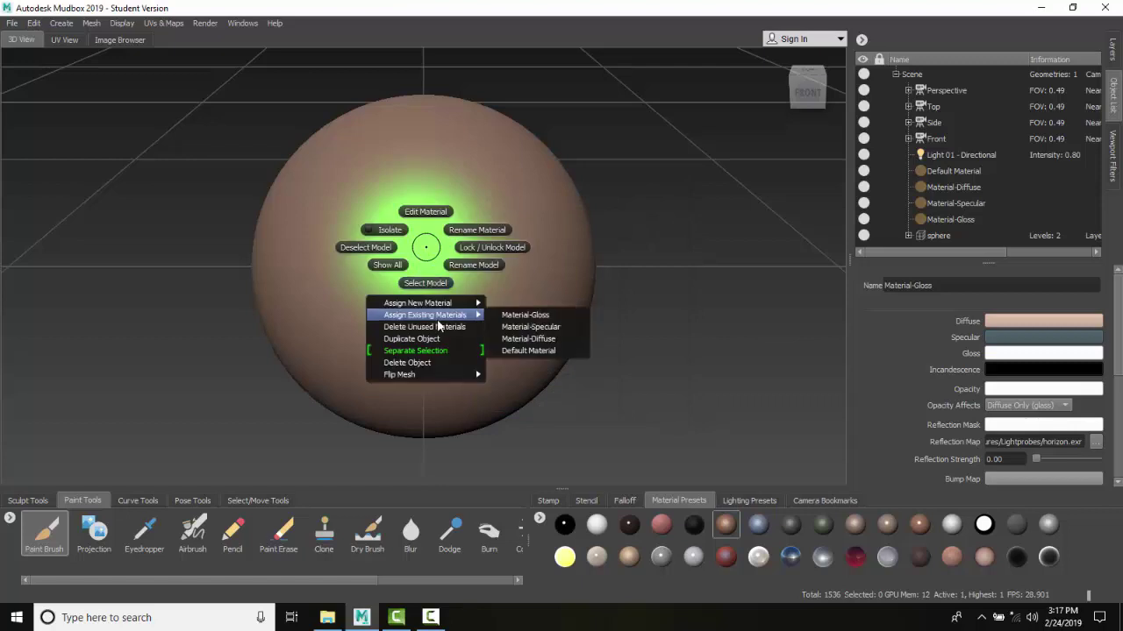
{"action": "left_click", "coordinate": [511, 321]}
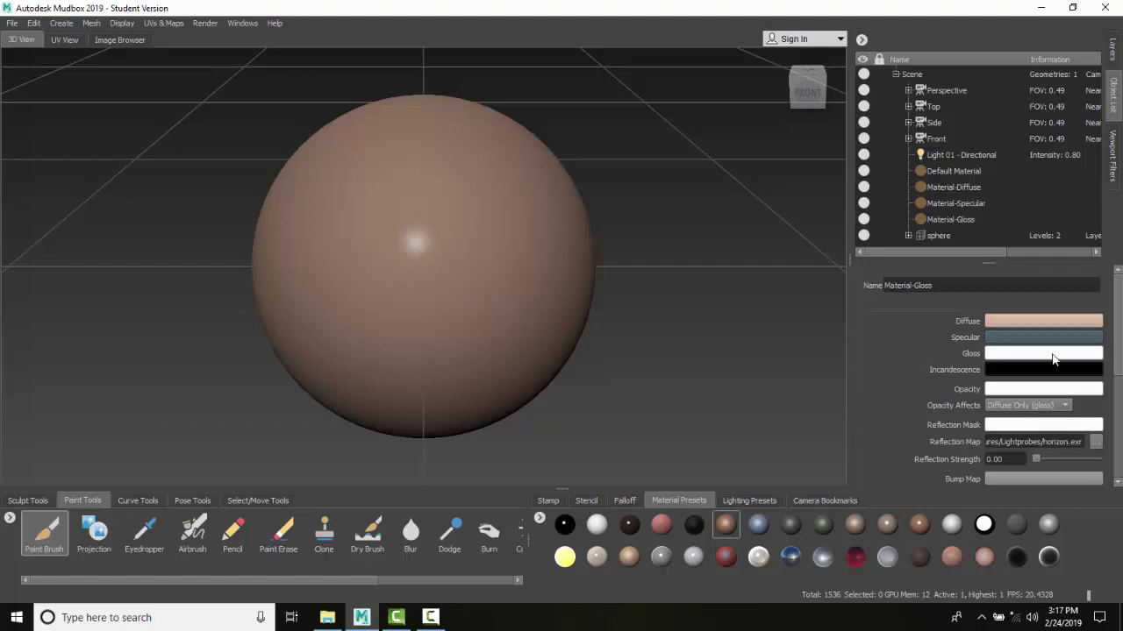
Try white, grey and black Gloss colours to compare highlights, ending on dark grey (V 0.122).
{"action": "left_click", "coordinate": [1054, 356]}
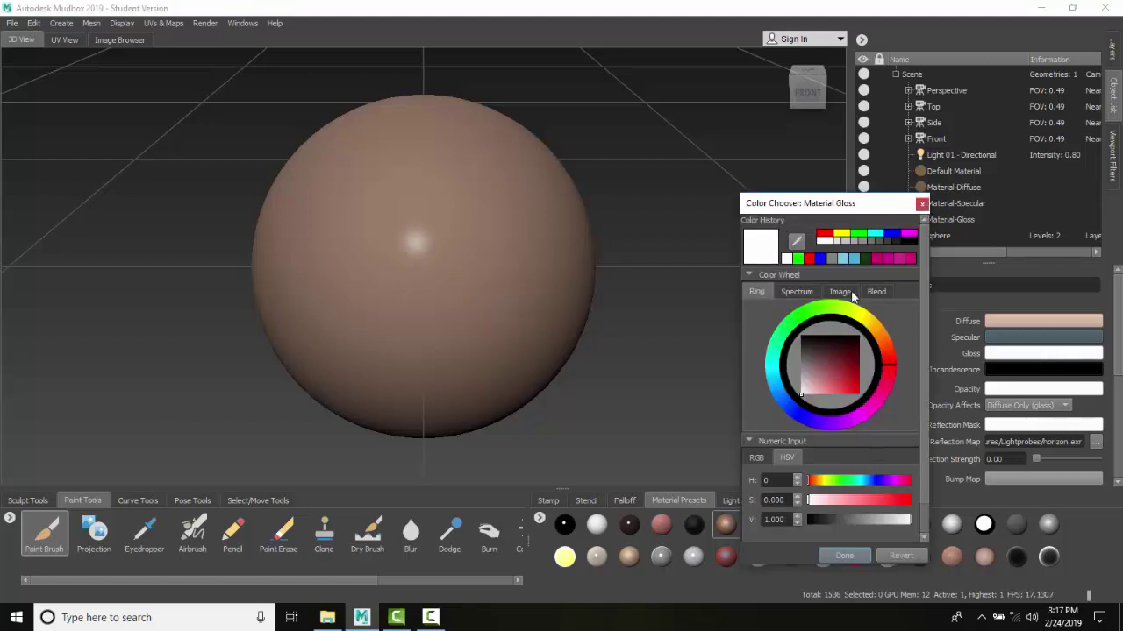
{"action": "left_click", "coordinate": [857, 242]}
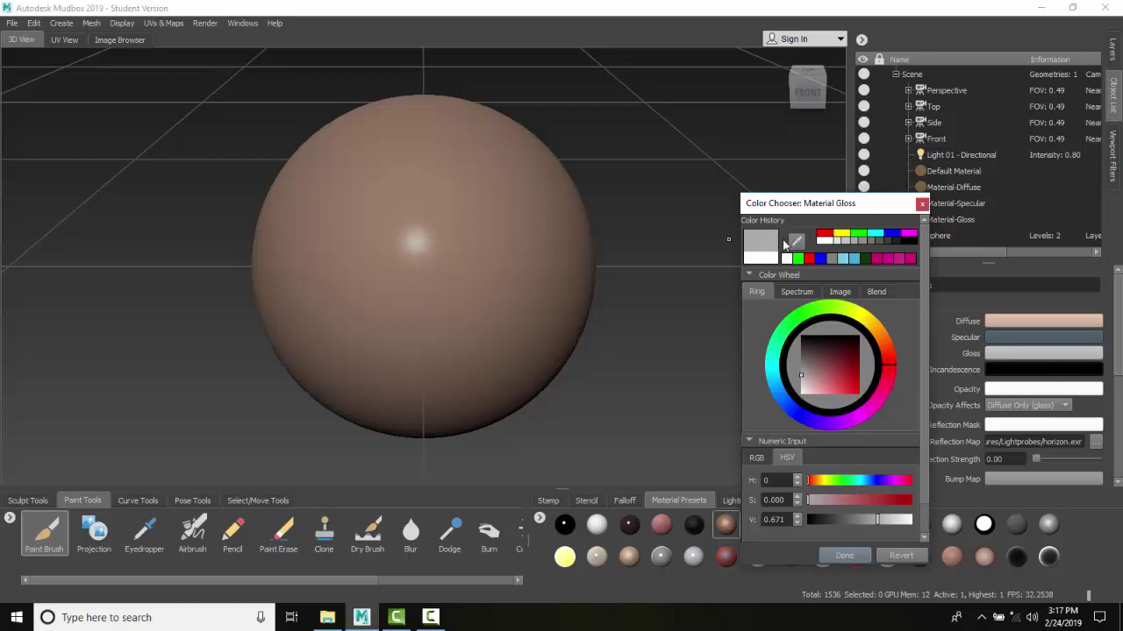
{"action": "left_click", "coordinate": [878, 241]}
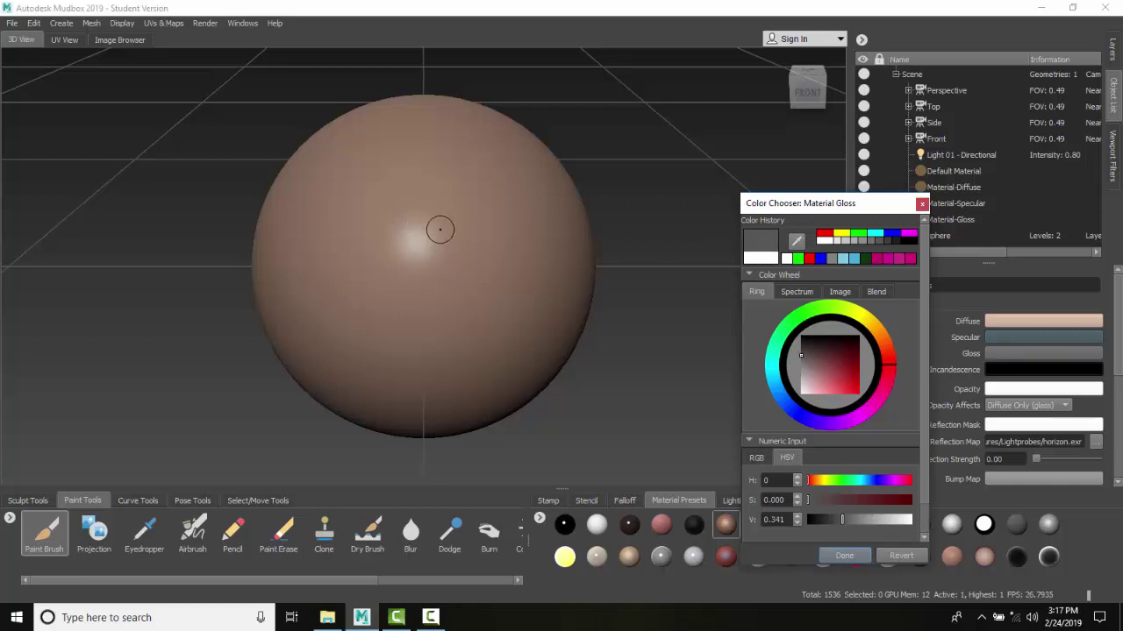
{"action": "left_click", "coordinate": [826, 243]}
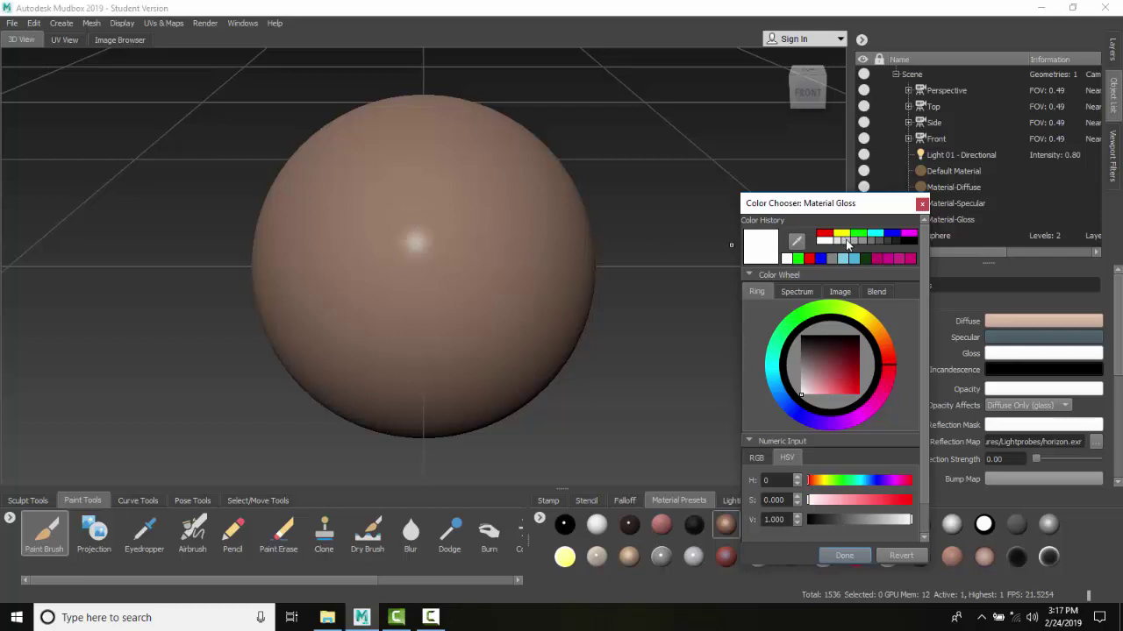
{"action": "left_click", "coordinate": [845, 242]}
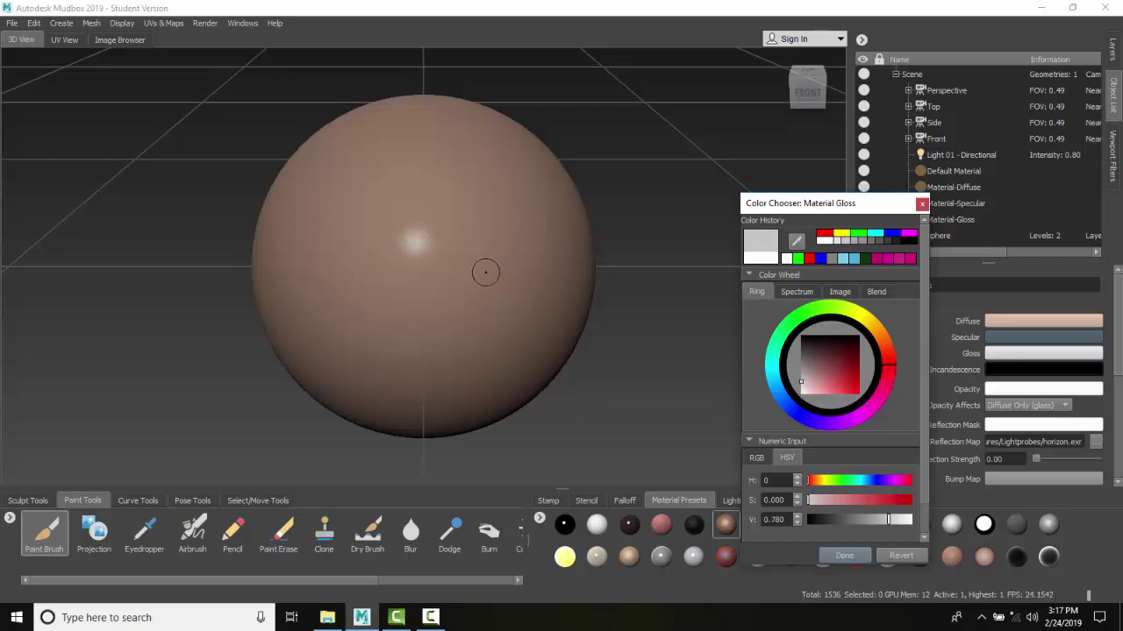
{"action": "left_click", "coordinate": [863, 241]}
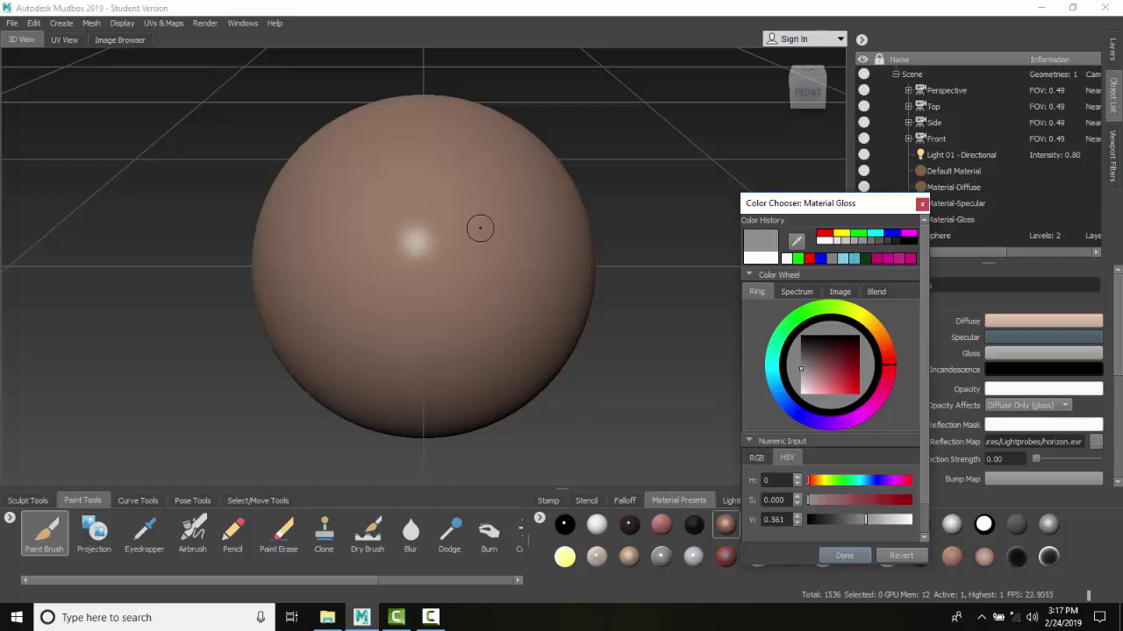
{"action": "left_click", "coordinate": [884, 242]}
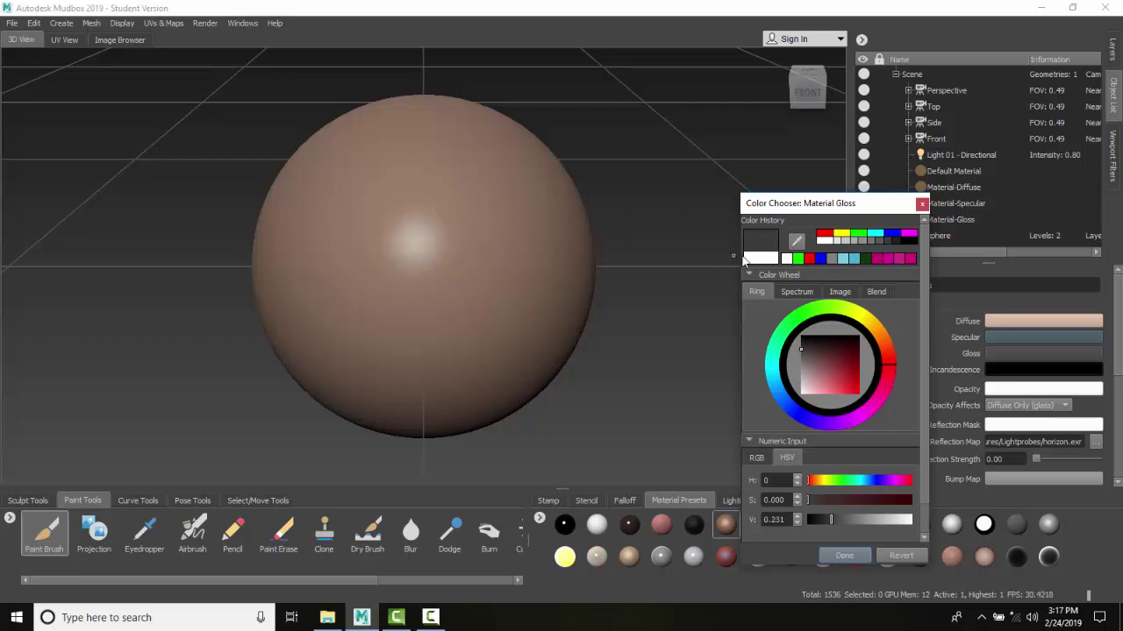
{"action": "left_click", "coordinate": [894, 241]}
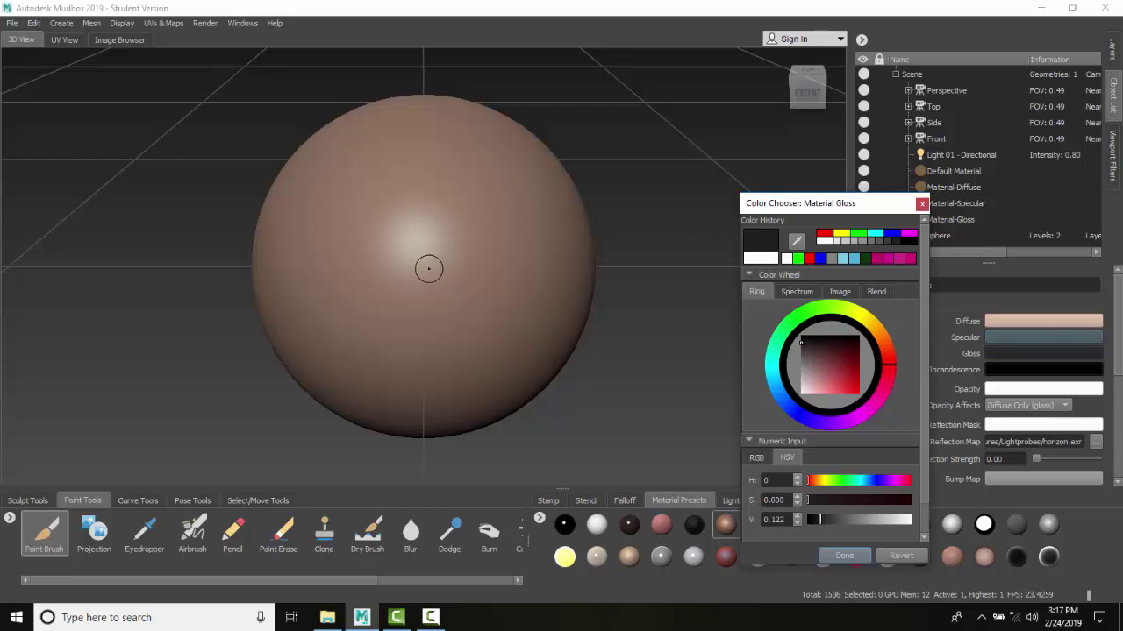
{"action": "left_click", "coordinate": [914, 238]}
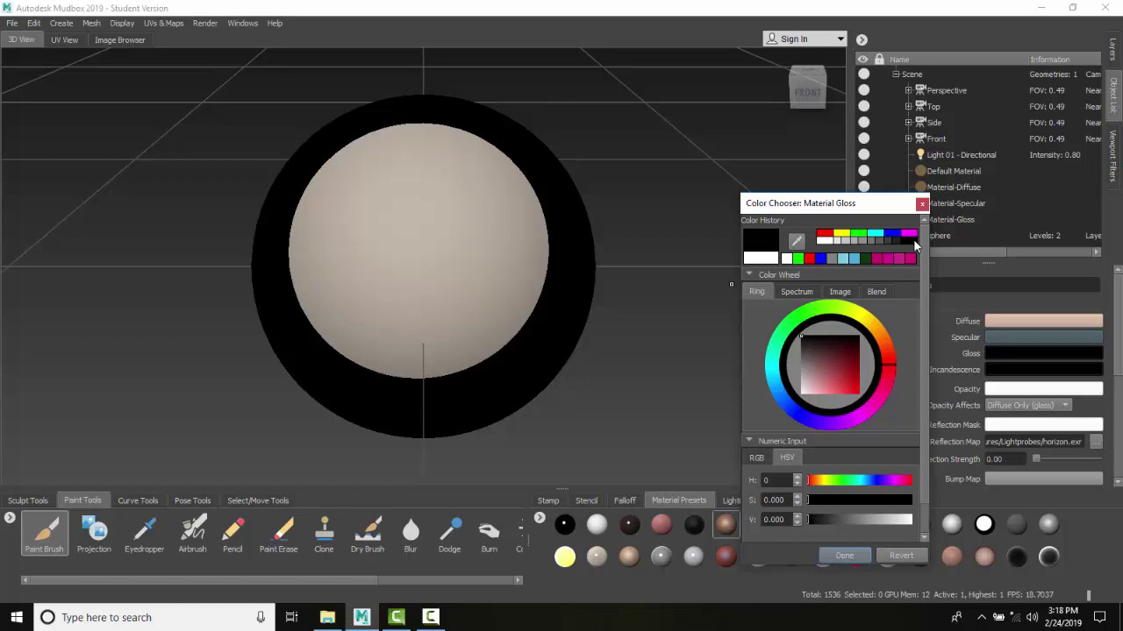
{"action": "left_click", "coordinate": [896, 239]}
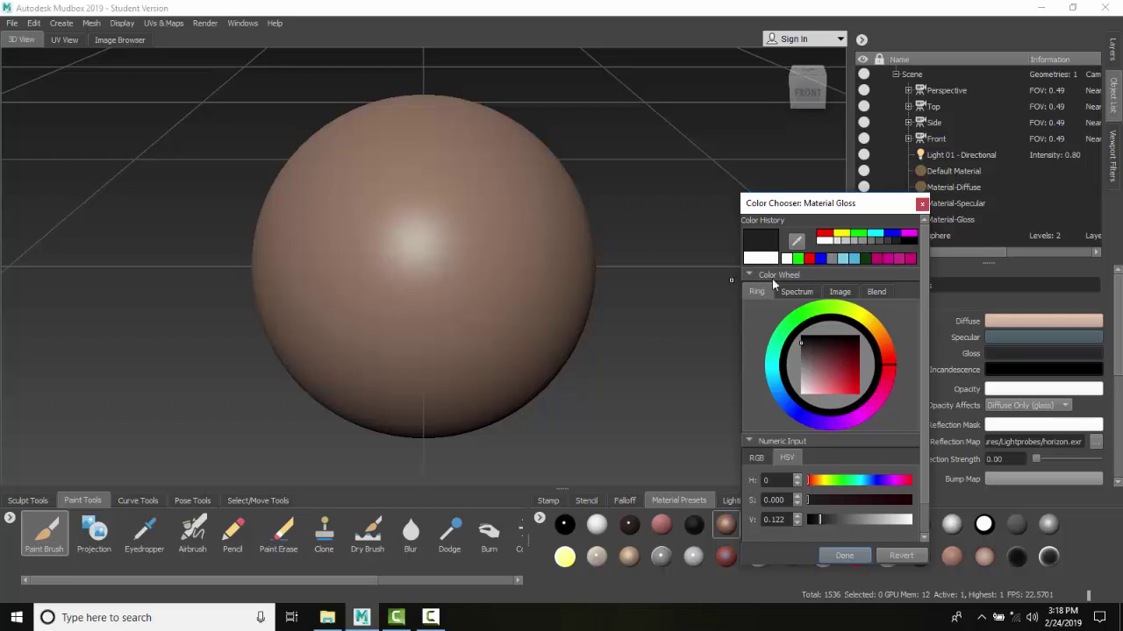
{"action": "left_click", "coordinate": [825, 242]}
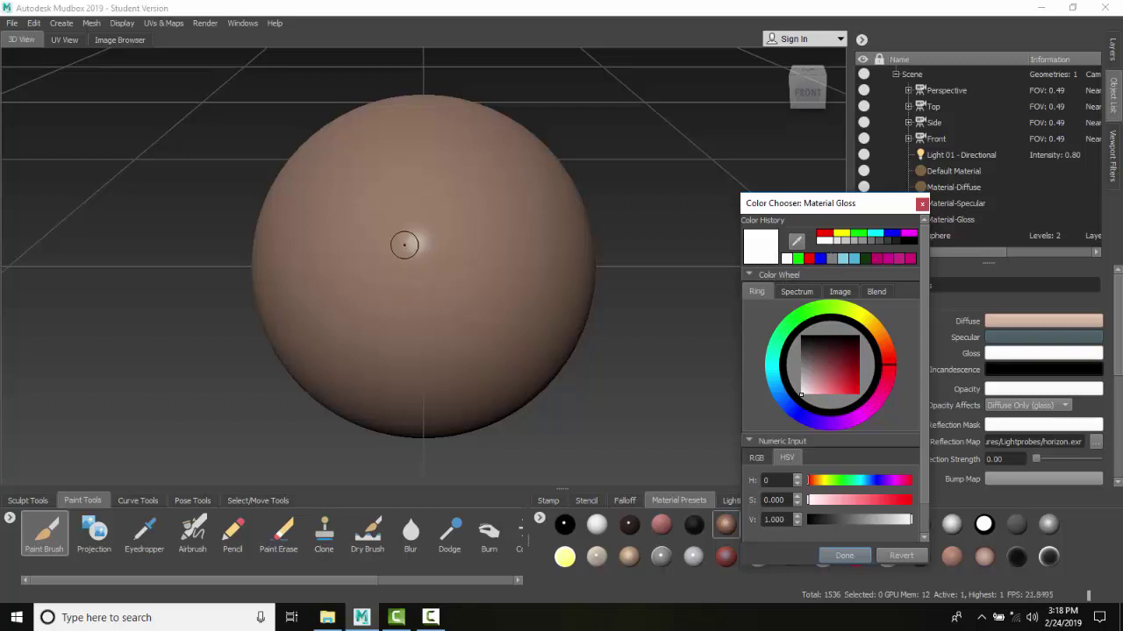
{"action": "left_click", "coordinate": [895, 244]}
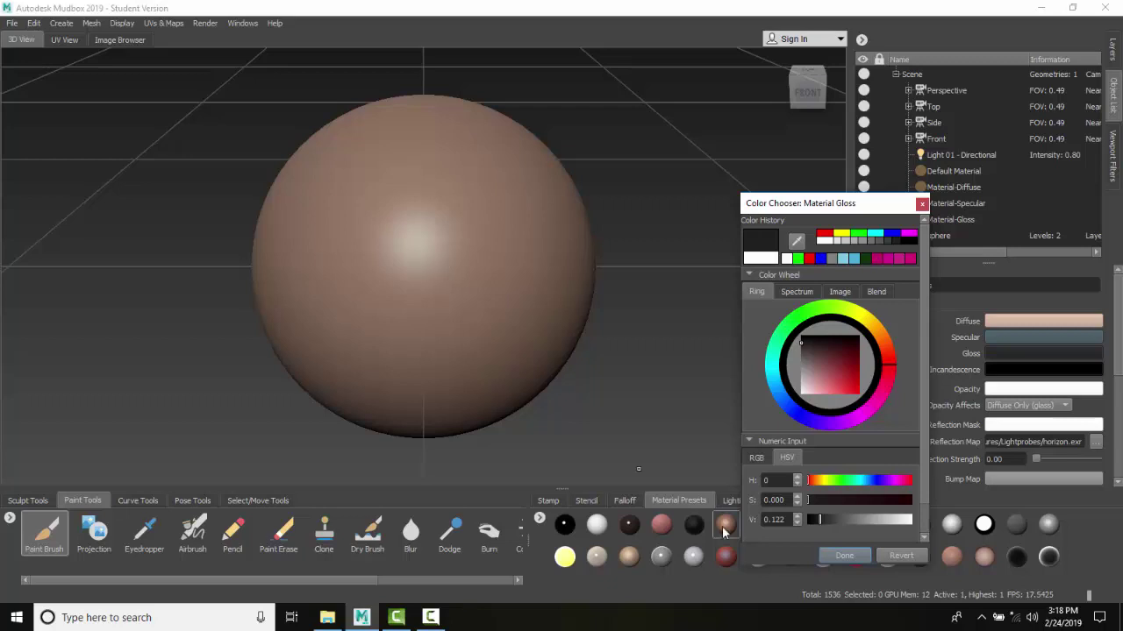
Confirm the dark grey Gloss colour, then view each material's settings, ending on Material-Diffuse.
{"action": "left_click", "coordinate": [843, 558]}
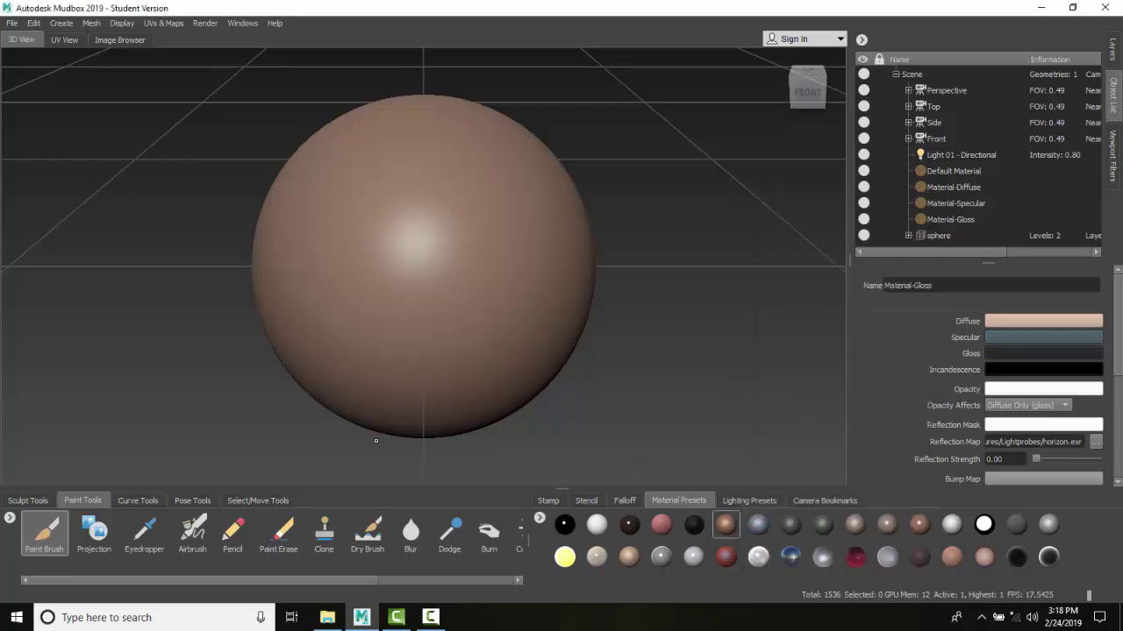
{"action": "left_click", "coordinate": [953, 185]}
{"action": "left_click", "coordinate": [964, 204]}
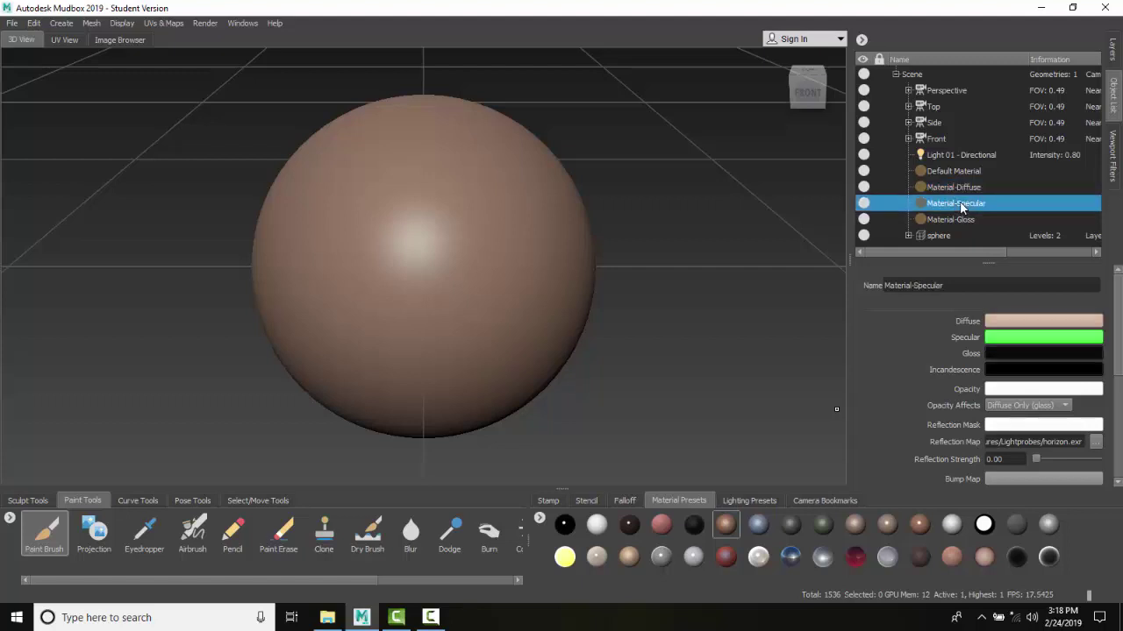
{"action": "left_click", "coordinate": [960, 221]}
{"action": "left_click", "coordinate": [954, 188]}
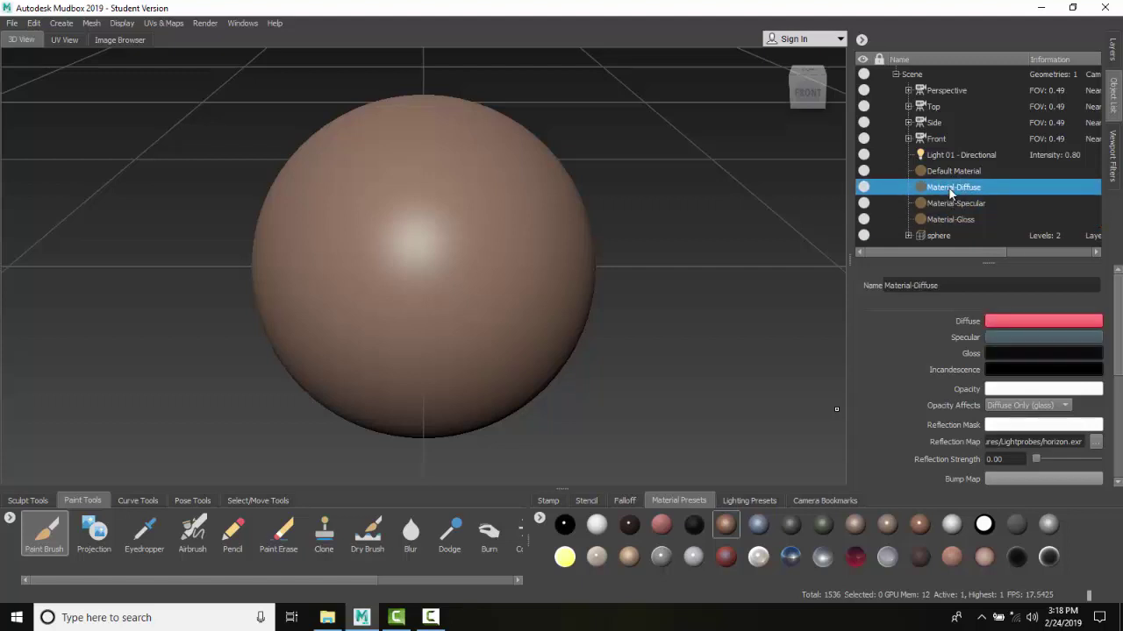